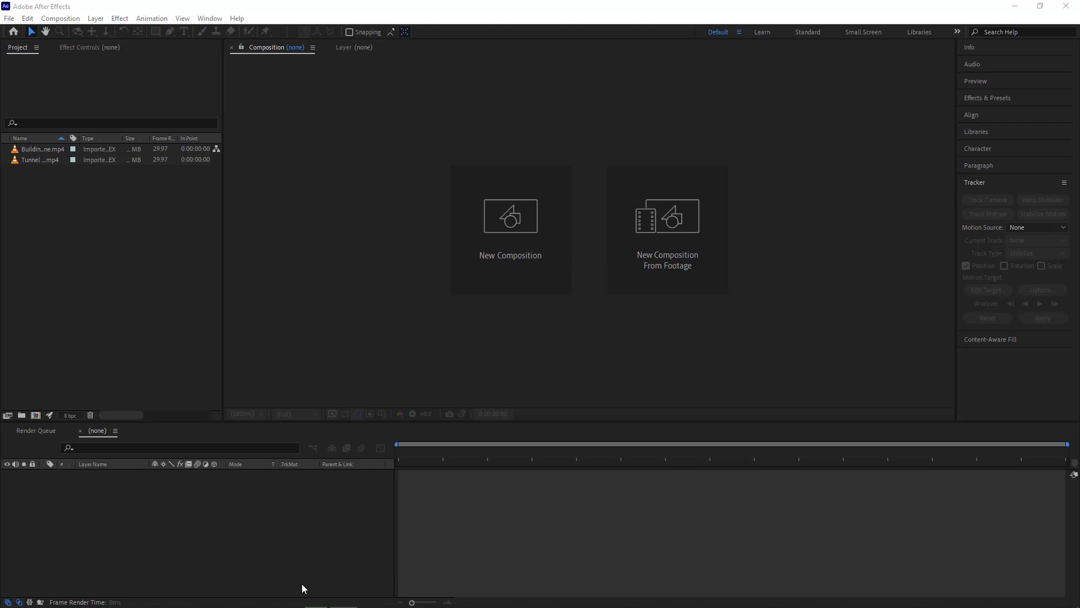
Create a composition from the Building Drone.mp4 footage, preview its motion and return to the first frame.
{"action": "left_click", "coordinate": [35, 147]}
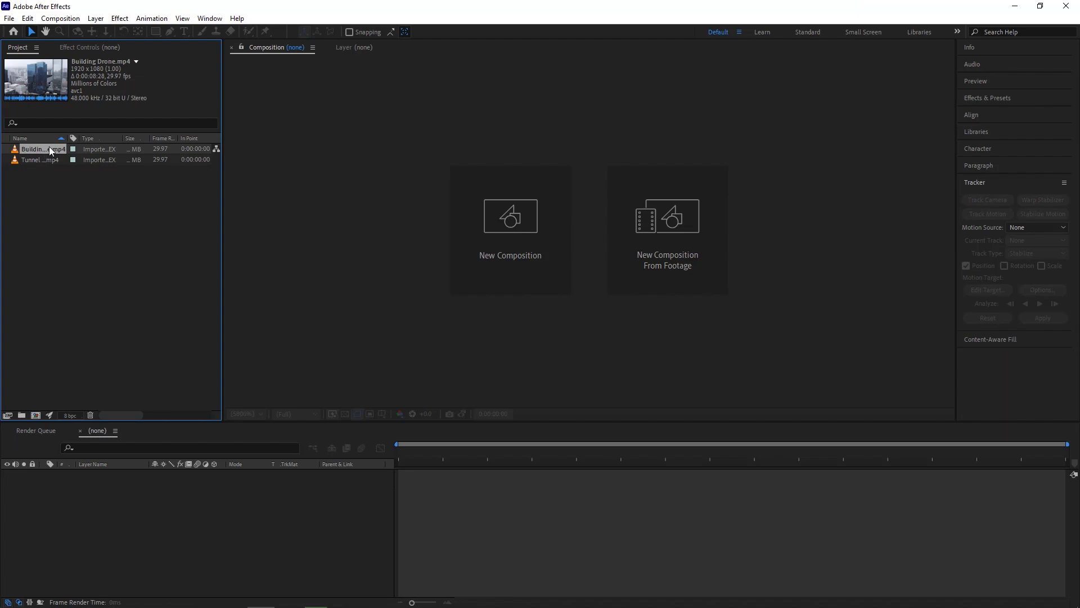
{"action": "left_click_drag", "start_coordinate": [42, 147], "coordinate": [39, 416]}
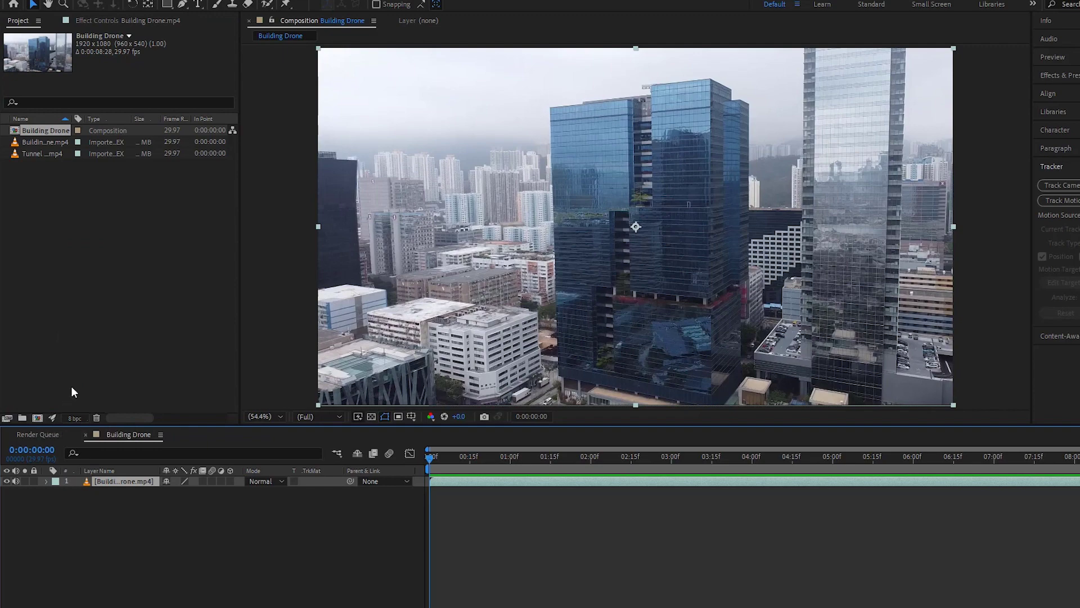
{"action": "key", "text": "space"}
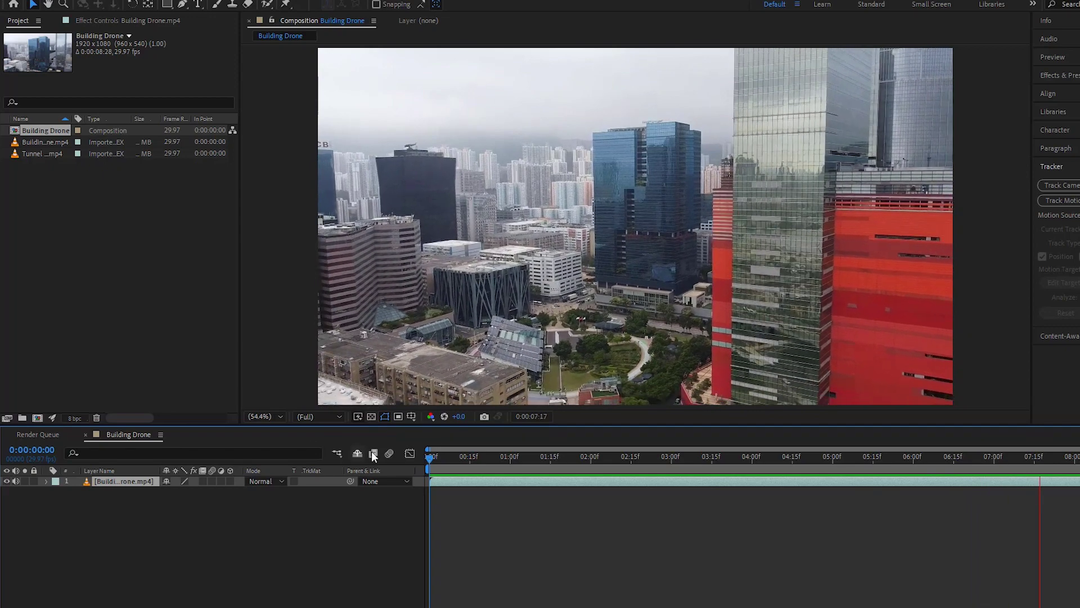
{"action": "left_click", "coordinate": [545, 455]}
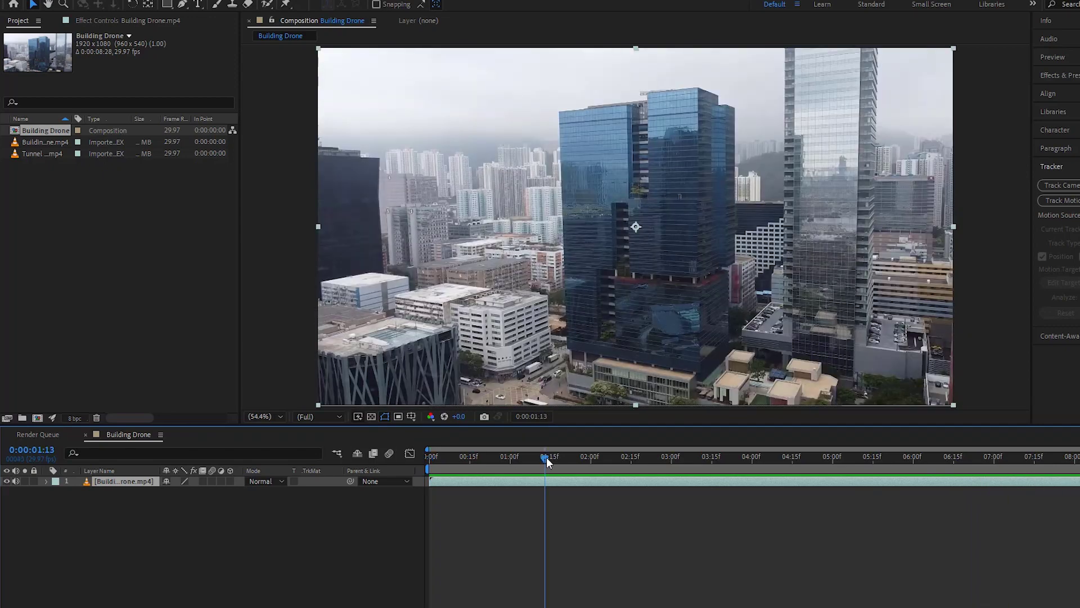
{"action": "left_click_drag", "start_coordinate": [546, 457], "coordinate": [425, 458]}
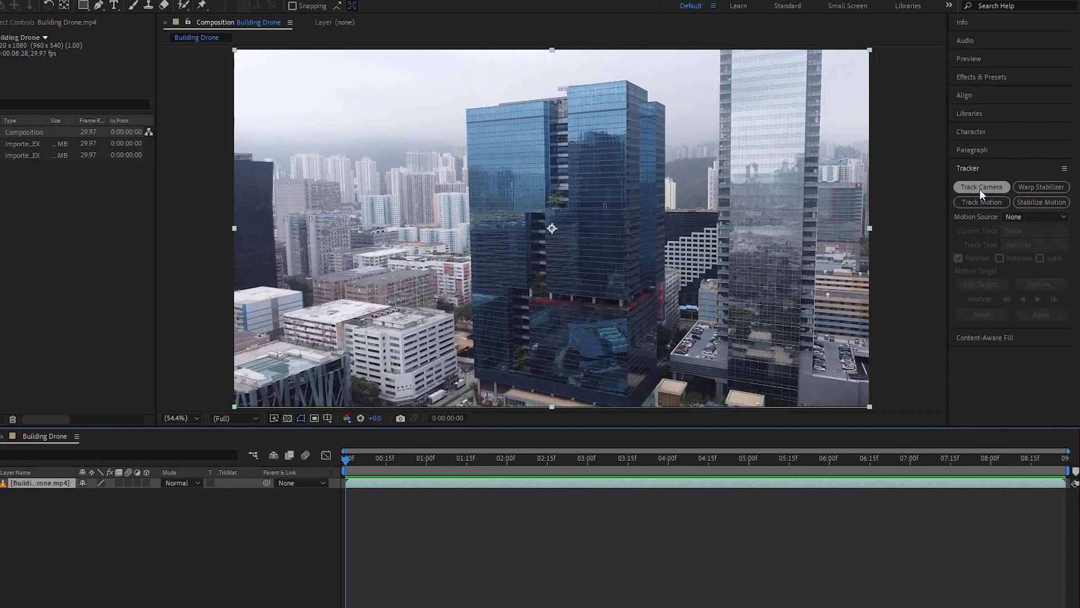
Track the camera of the Building Drone.mp4 layer with Detailed Analysis enabled in the 3D Camera Tracker's advanced settings.
{"action": "left_click", "coordinate": [980, 188]}
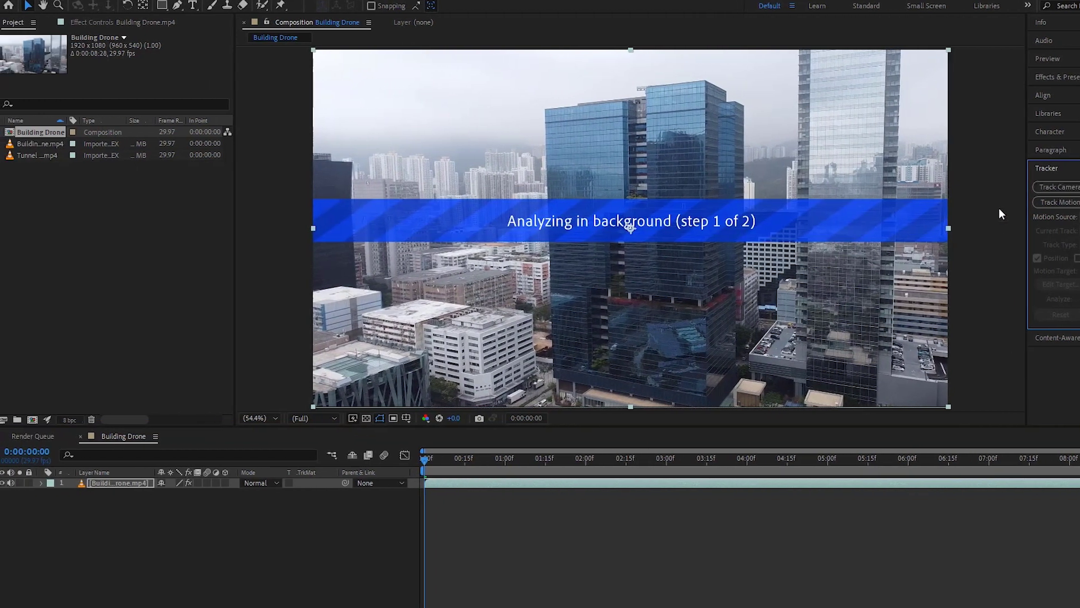
{"action": "left_click", "coordinate": [108, 22]}
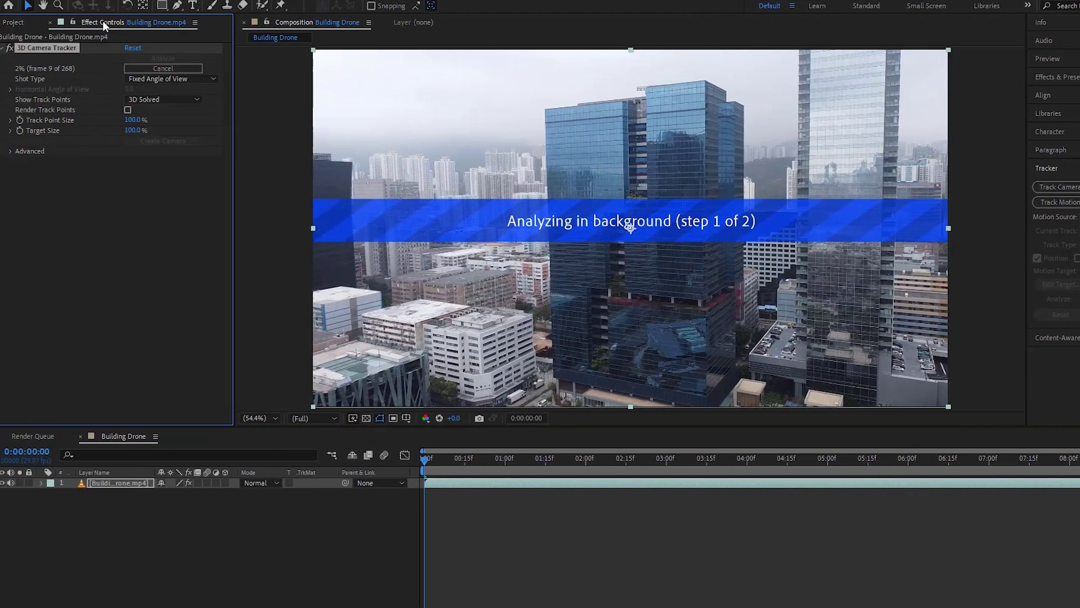
{"action": "left_click", "coordinate": [13, 151]}
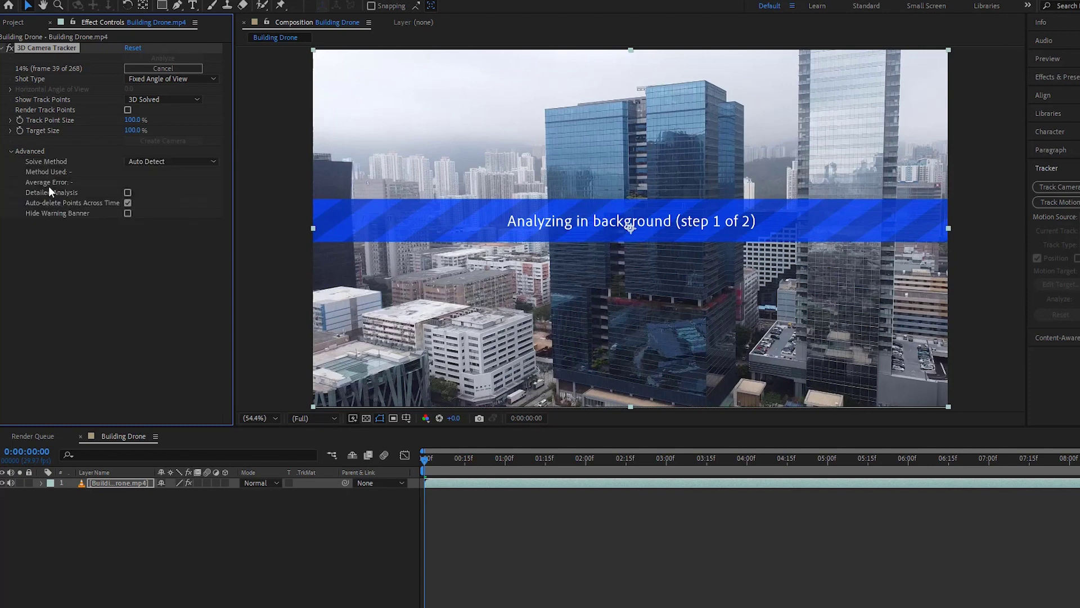
{"action": "left_click", "coordinate": [127, 193]}
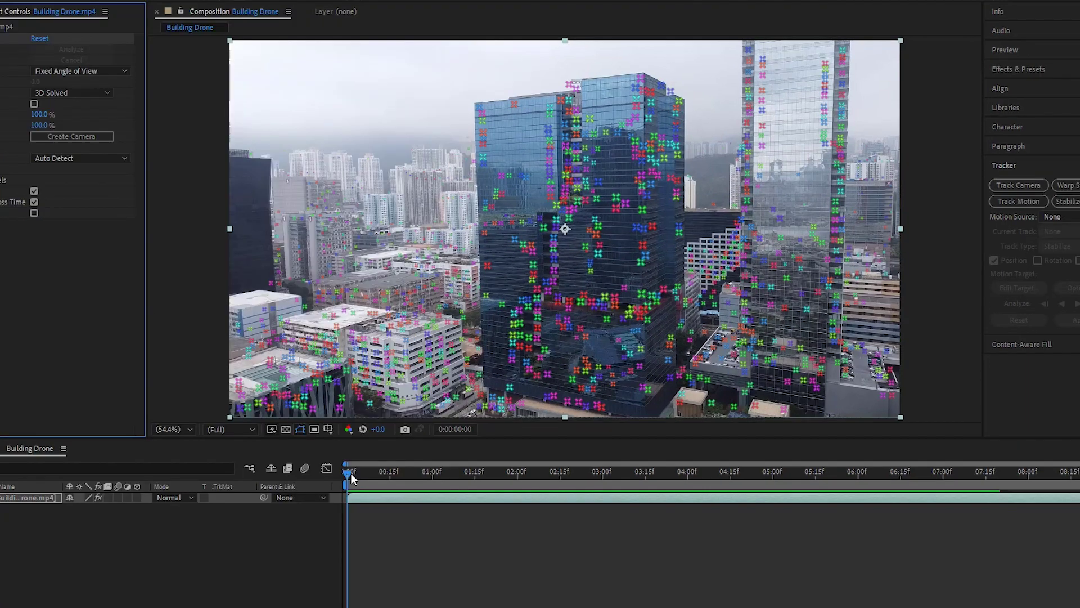
Create a solid and camera at the first frame from track points on the upper left facade of the central blue tower.
{"action": "key", "text": "space"}
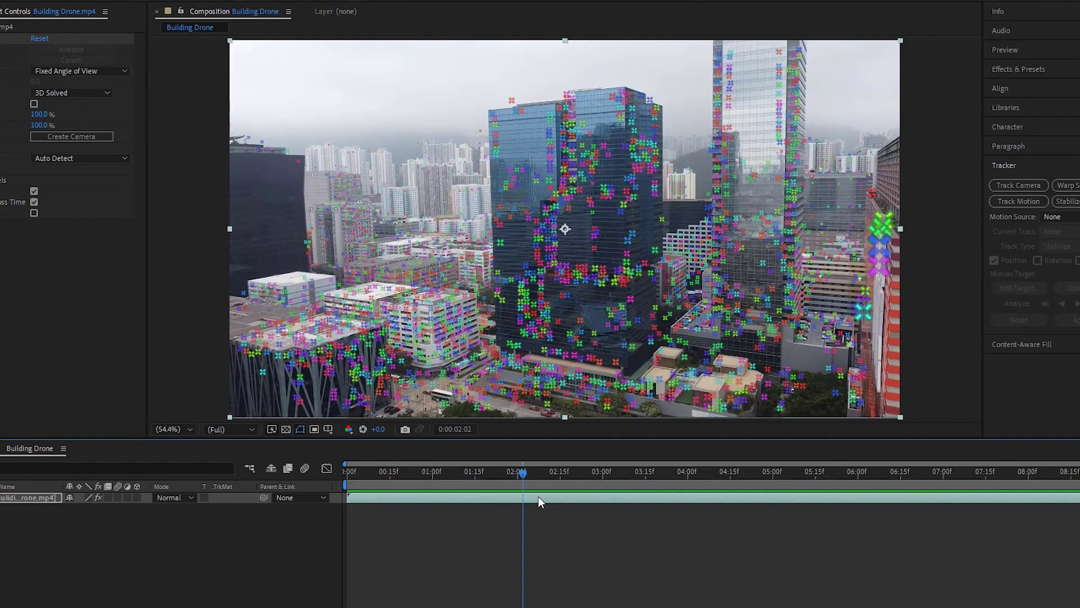
{"action": "left_click_drag", "start_coordinate": [568, 499], "coordinate": [337, 488]}
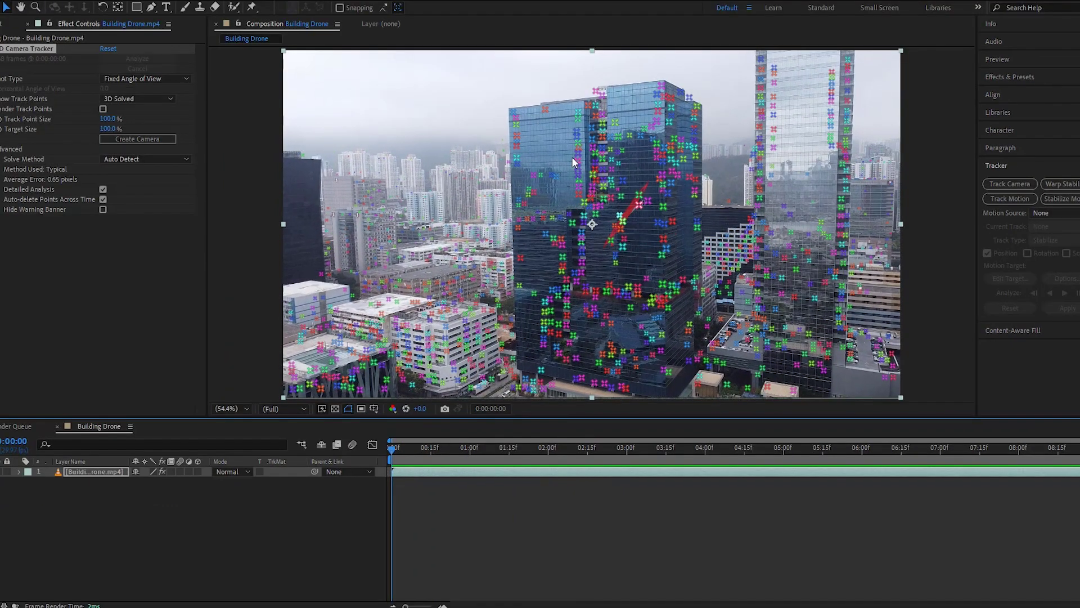
{"action": "right_click", "coordinate": [548, 139]}
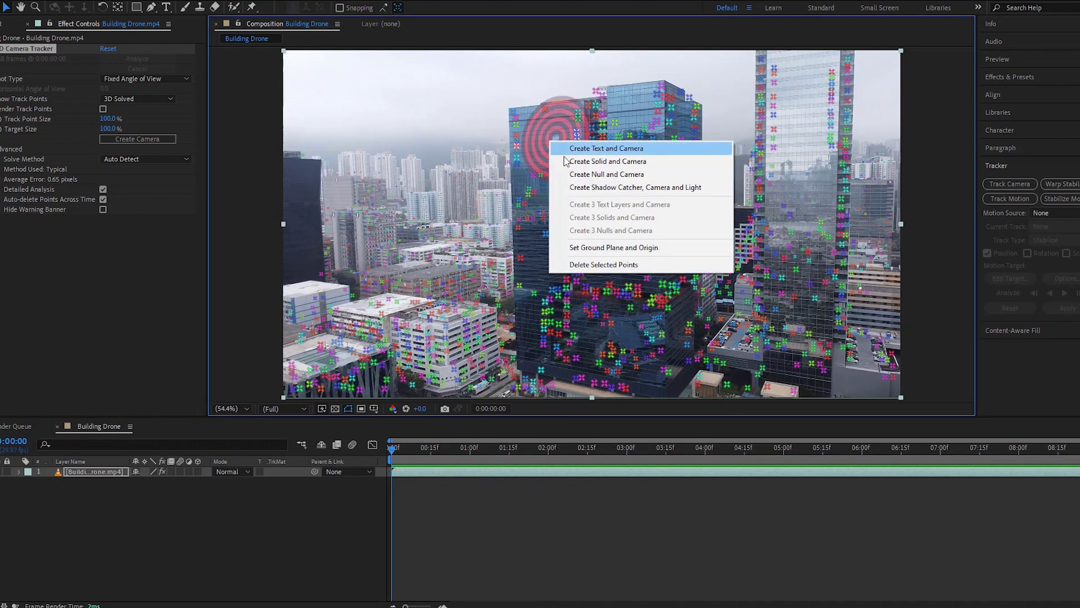
{"action": "left_click", "coordinate": [594, 162]}
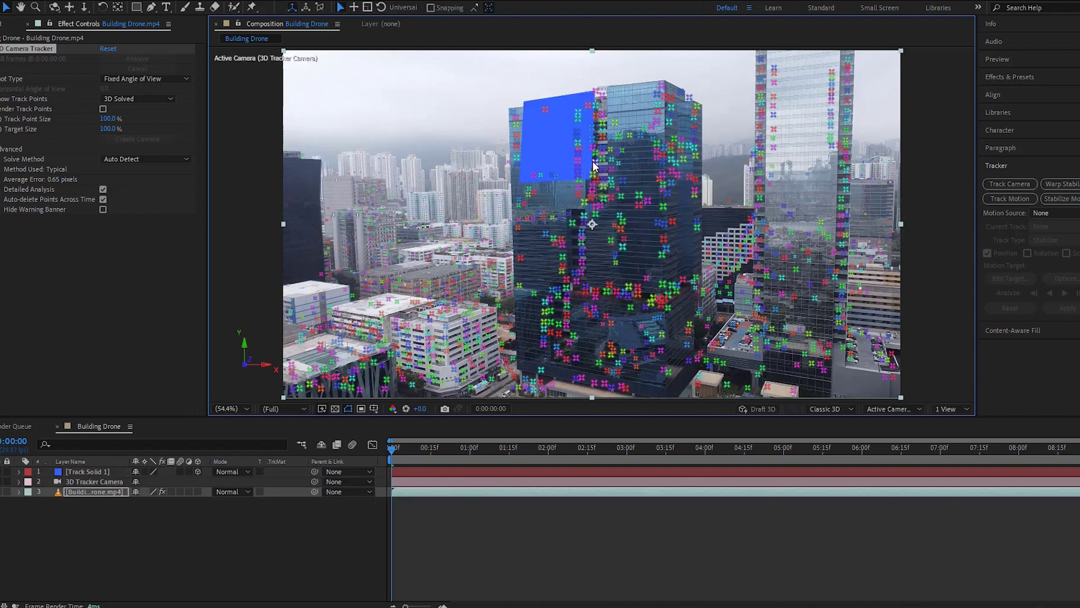
Reposition and stretch the track solid into a tall panel covering the tower's left facade down to the dark lower section.
{"action": "left_click", "coordinate": [93, 471]}
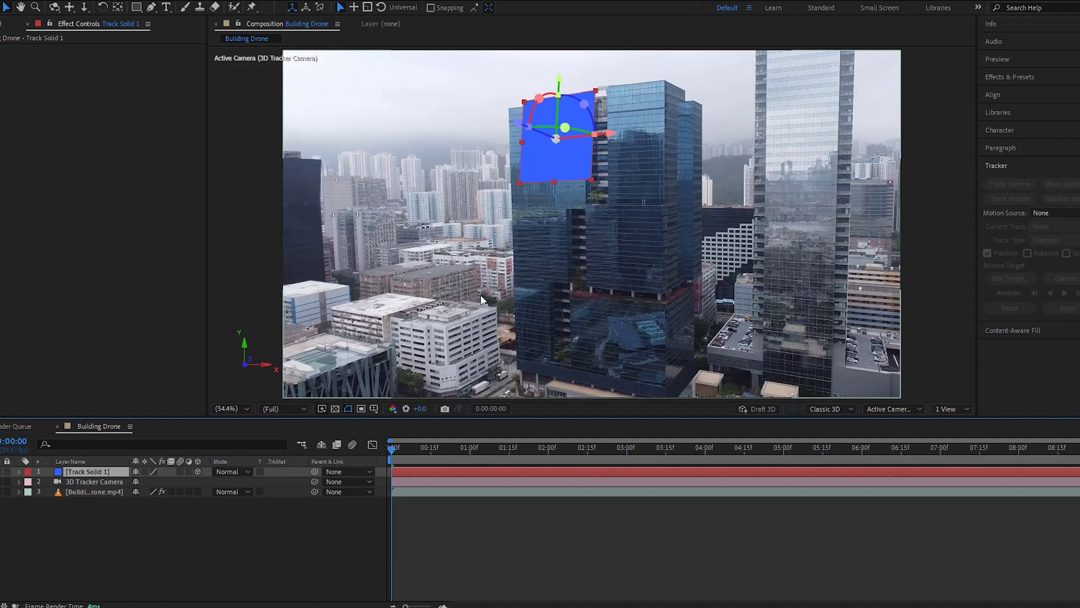
{"action": "left_click_drag", "start_coordinate": [565, 127], "coordinate": [540, 248]}
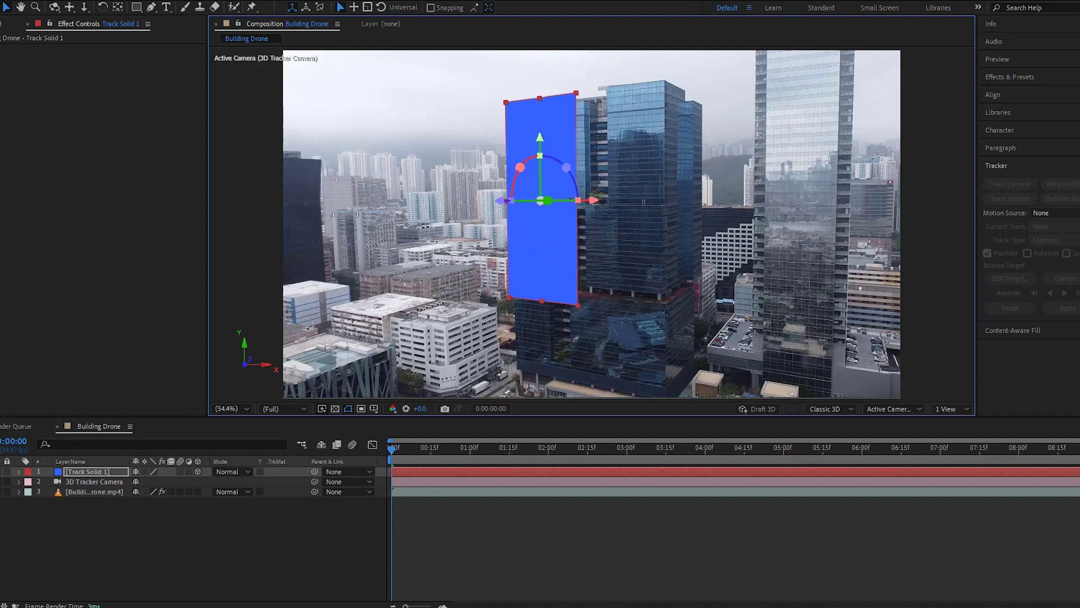
{"action": "left_click_drag", "start_coordinate": [576, 92], "coordinate": [572, 117]}
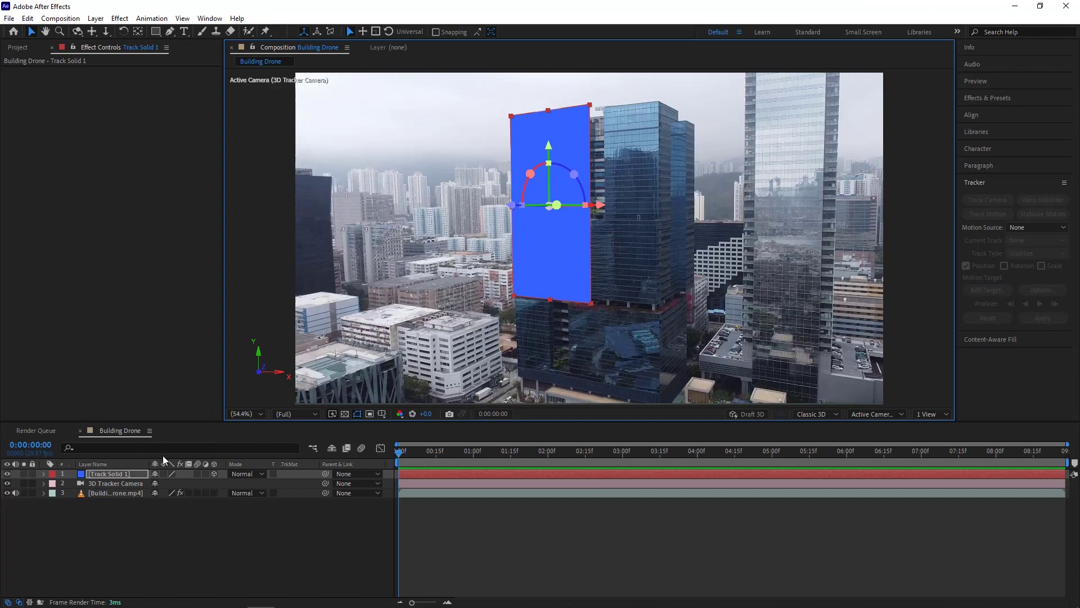
Pre-compose the Track Solid 1 layer, leaving all attributes in Building Drone and opening the new composition.
{"action": "right_click", "coordinate": [103, 476]}
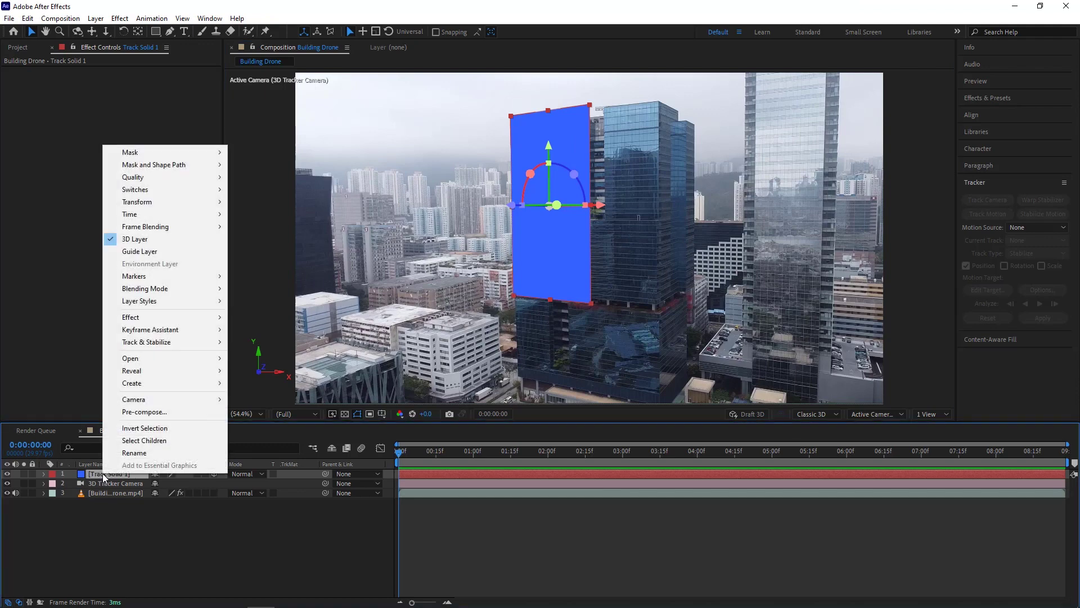
{"action": "left_click", "coordinate": [164, 413]}
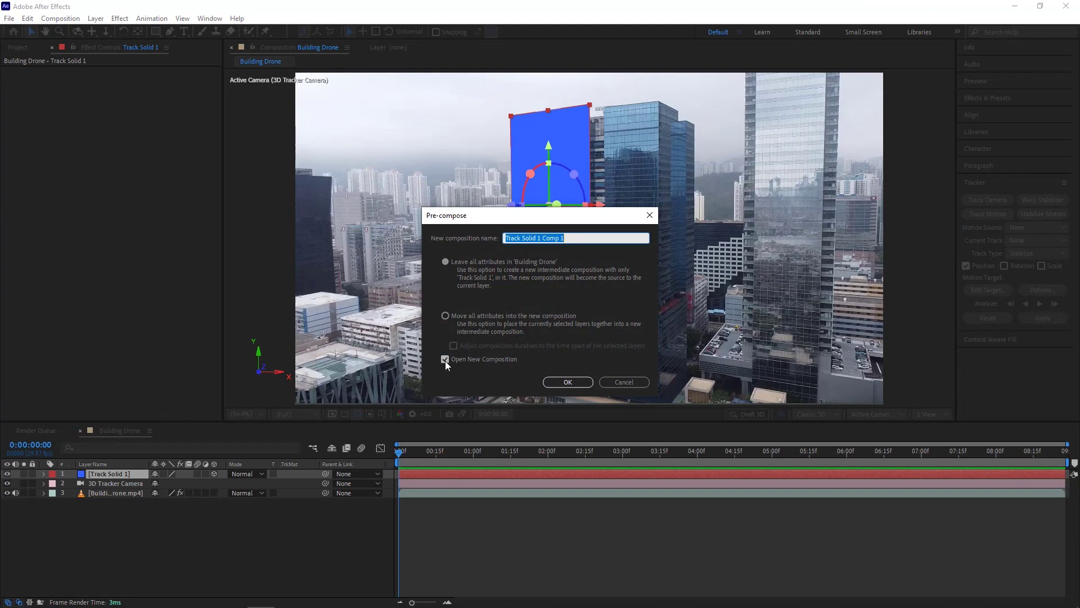
{"action": "left_click", "coordinate": [562, 381]}
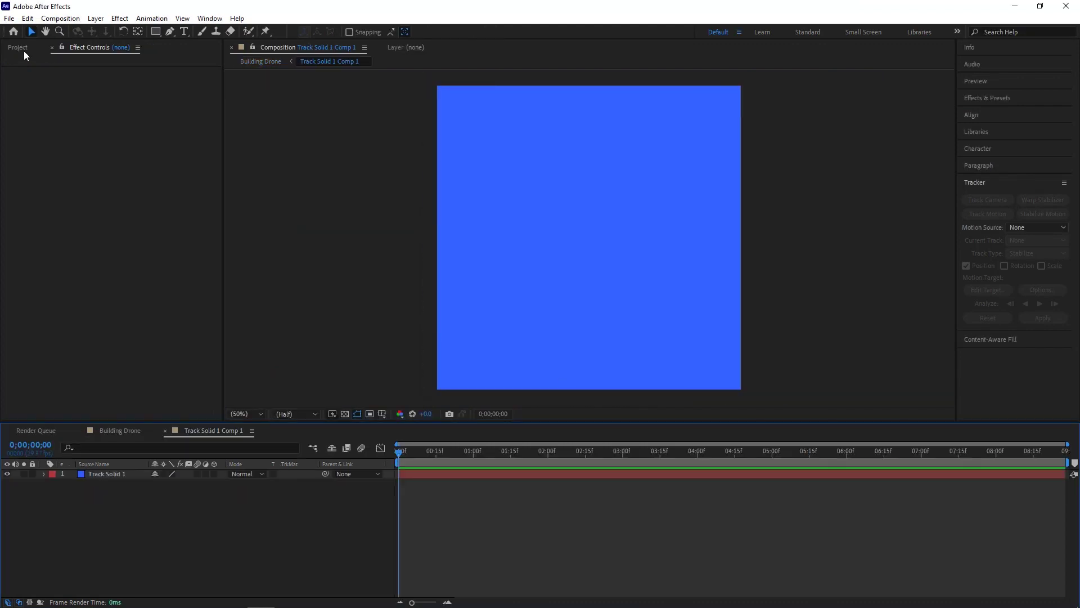
Add Tunnel Zoom.mp4 below the solid in the pre-composition and set its track matte to Alpha Matte "Track Solid 1".
{"action": "left_click", "coordinate": [24, 50]}
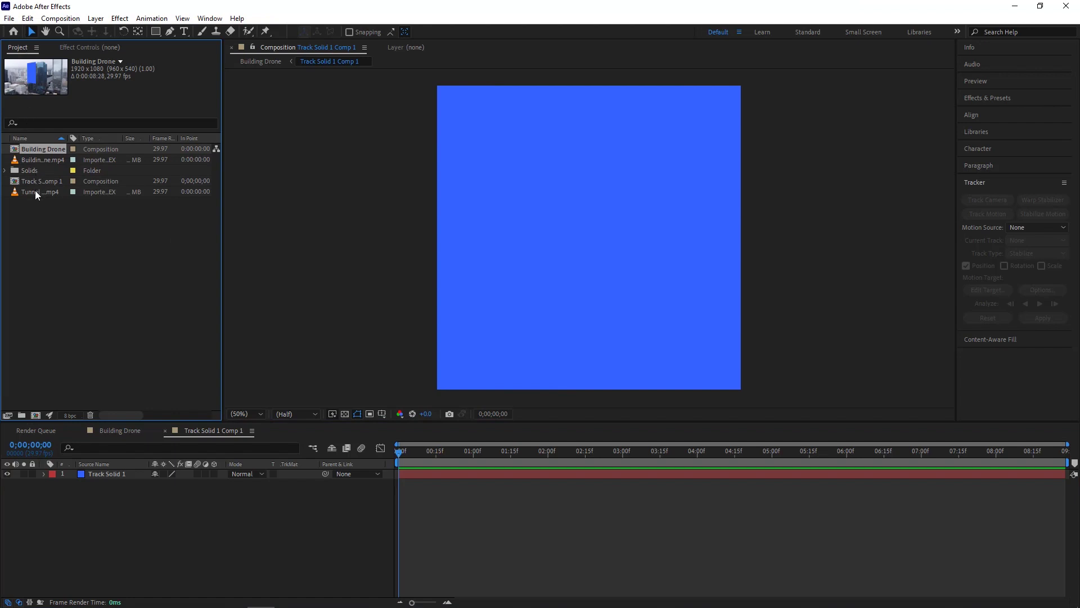
{"action": "left_click_drag", "start_coordinate": [35, 190], "coordinate": [77, 494]}
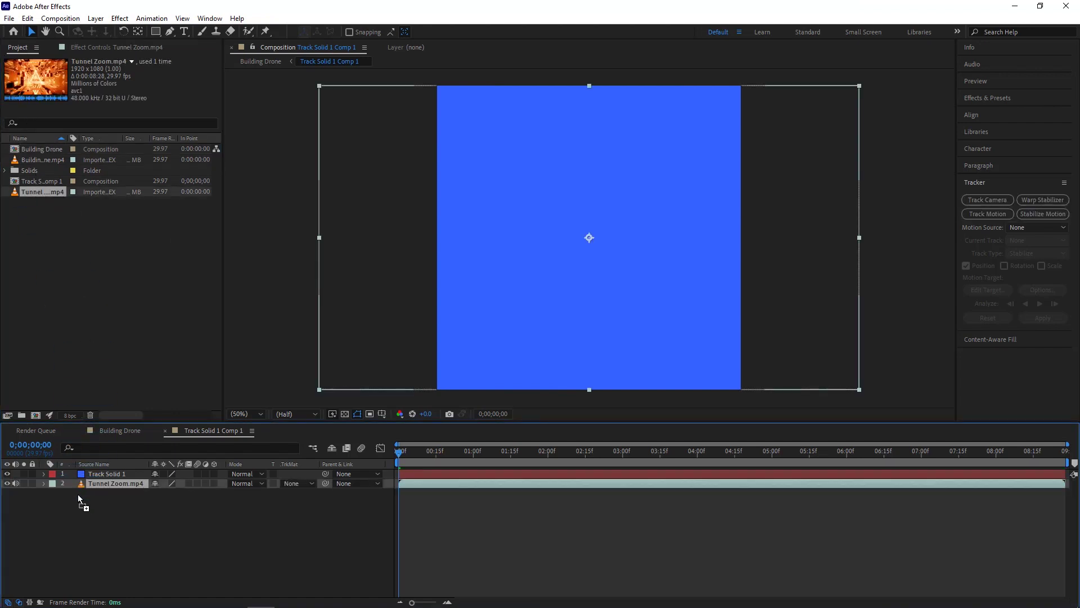
{"action": "left_click", "coordinate": [308, 484]}
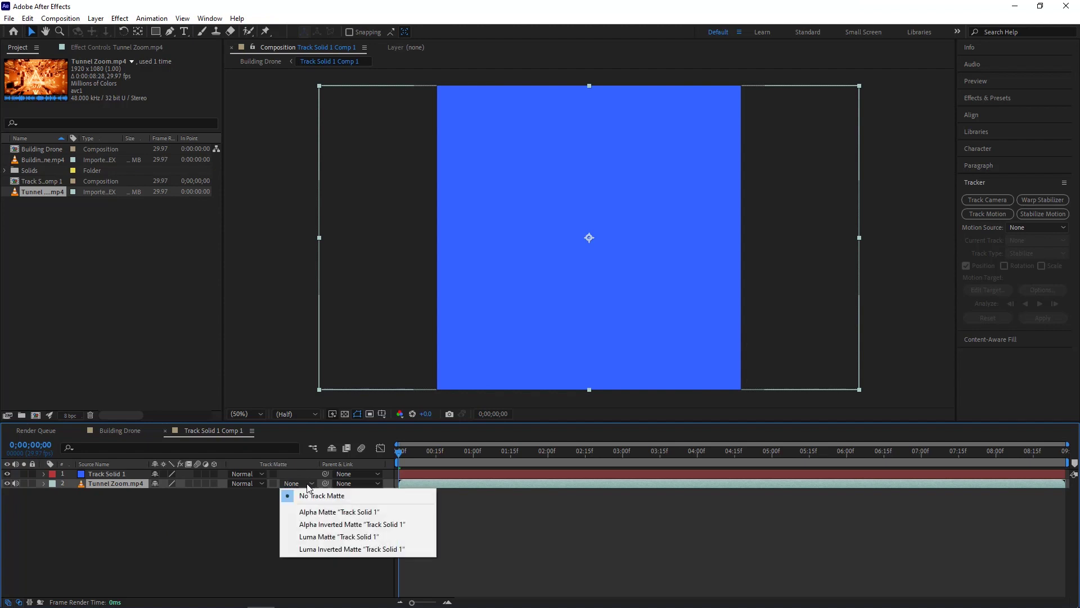
{"action": "left_click", "coordinate": [325, 511]}
Squeeze the Tunnel Zoom.mp4 layer horizontally until it extends just past the square frame, and stretch it slightly in height.
{"action": "left_click_drag", "start_coordinate": [319, 238], "coordinate": [406, 247]}
{"action": "left_click_drag", "start_coordinate": [589, 85], "coordinate": [590, 81]}
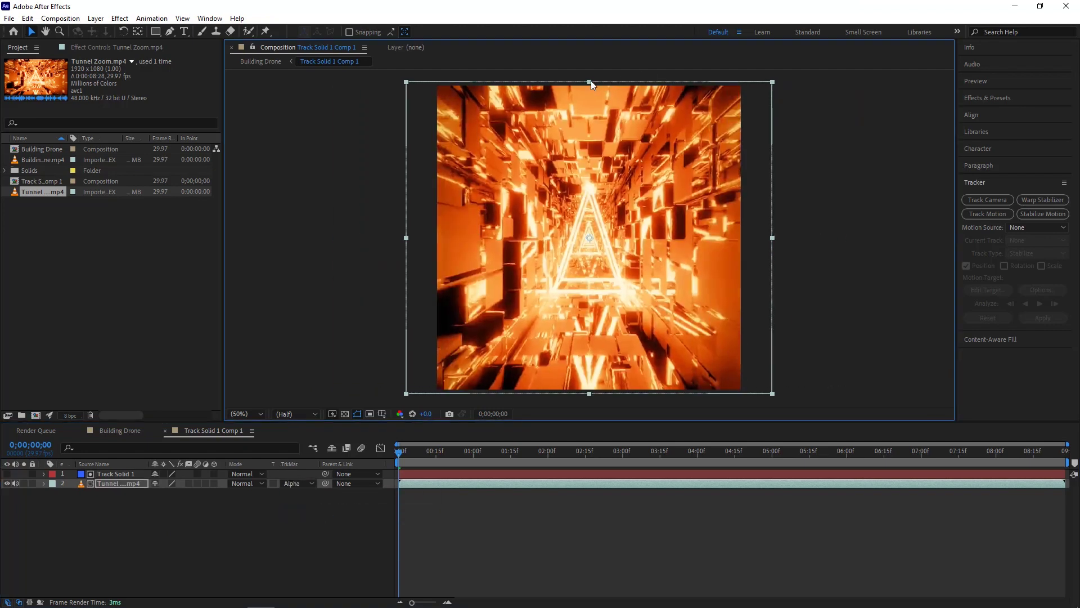
{"action": "left_click_drag", "start_coordinate": [406, 238], "coordinate": [504, 238]}
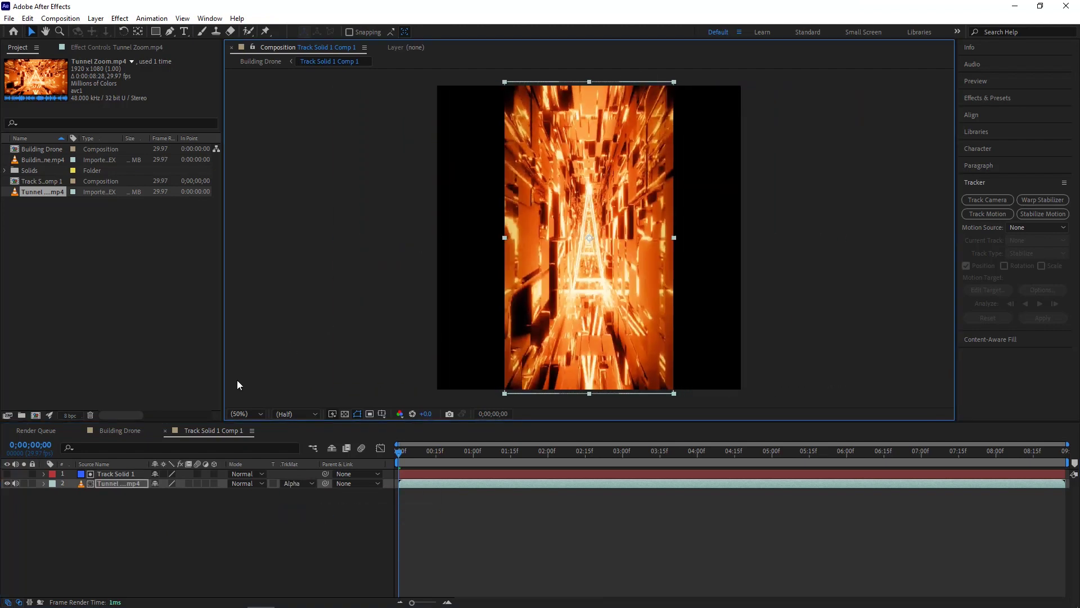
{"action": "left_click", "coordinate": [114, 430]}
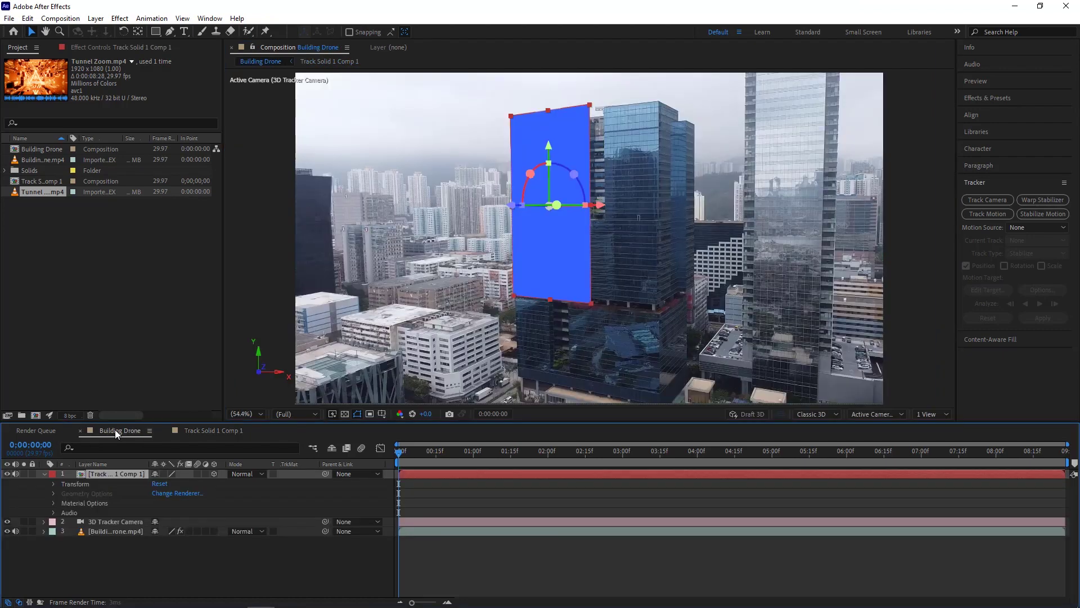
{"action": "left_click", "coordinate": [198, 430]}
{"action": "left_click_drag", "start_coordinate": [512, 236], "coordinate": [425, 233]}
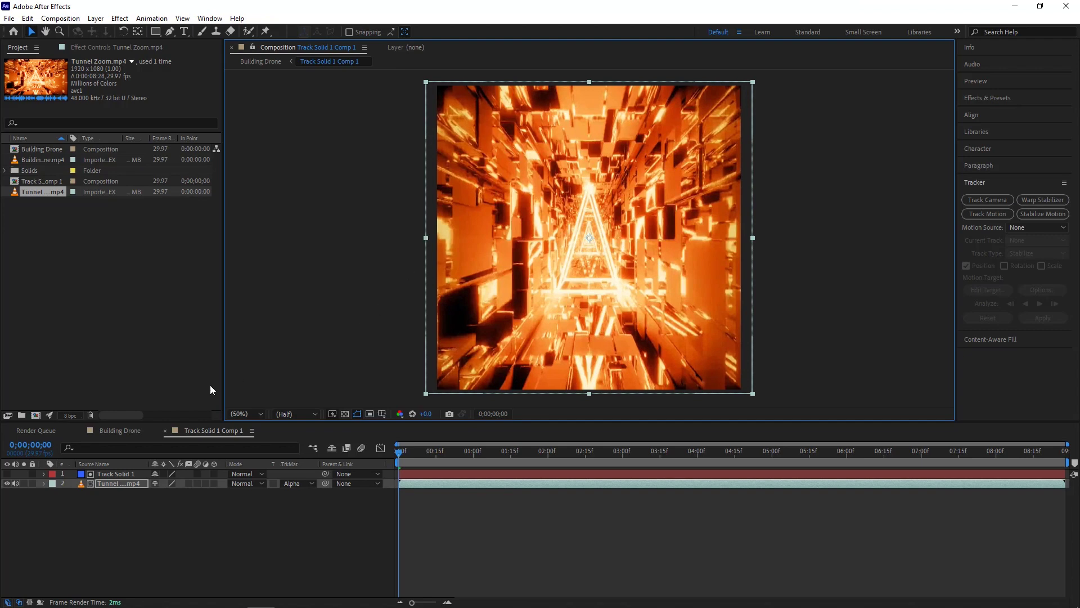
Scale down and nudge the tunnel screen layer in the Building Drone composition to fit the tower's left facade.
{"action": "left_click", "coordinate": [126, 431]}
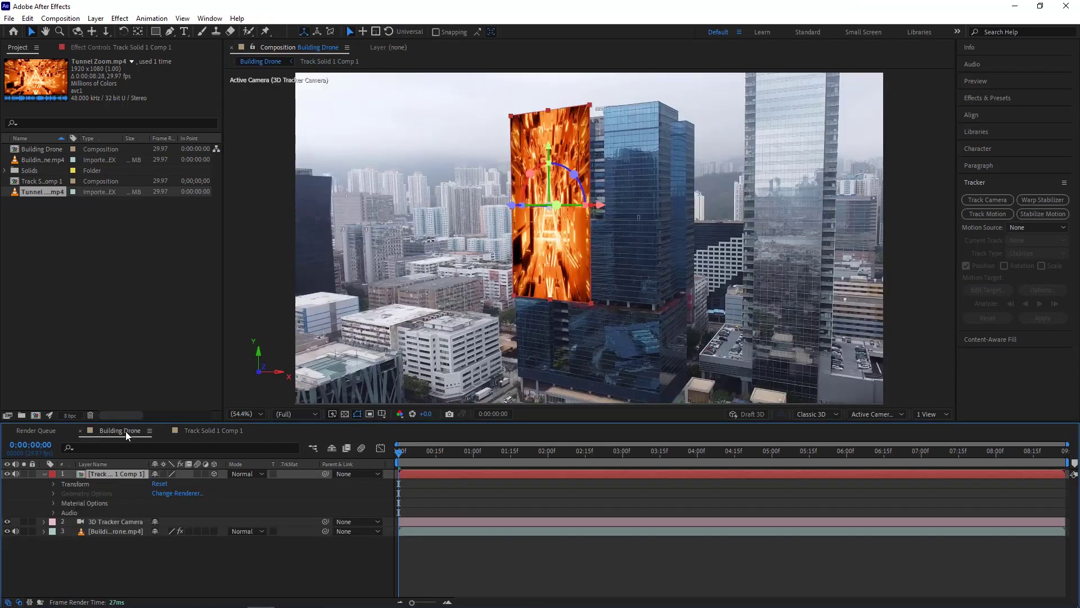
{"action": "mouse_move", "coordinate": [514, 294]}
{"action": "left_mouse_down"}
{"action": "mouse_move", "coordinate": [524, 294]}
{"action": "mouse_move", "coordinate": [501, 292]}
{"action": "mouse_move", "coordinate": [511, 293]}
{"action": "left_mouse_up"}
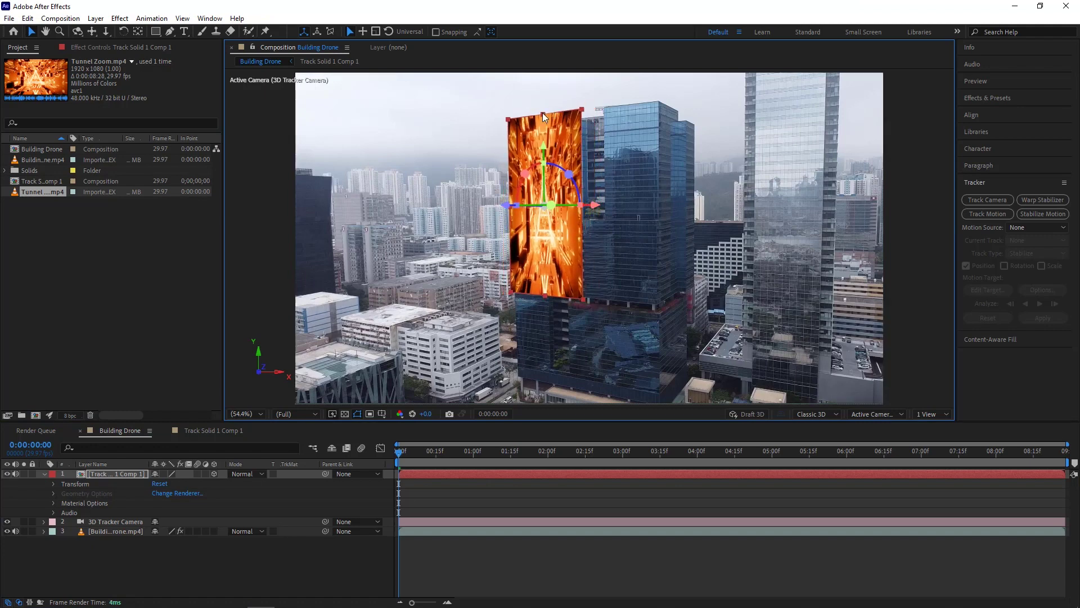
{"action": "left_click_drag", "start_coordinate": [543, 114], "coordinate": [543, 116]}
{"action": "left_click_drag", "start_coordinate": [542, 257], "coordinate": [544, 258]}
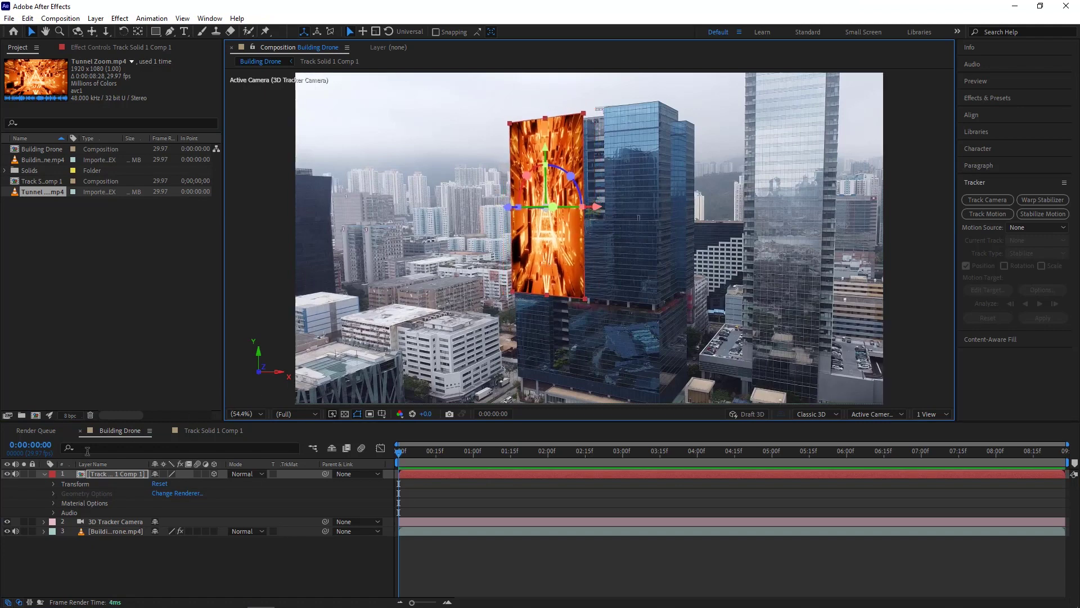
Hide the Track Solid 1 Comp 1 layer with its properties collapsed, and deselect all layers.
{"action": "left_click", "coordinate": [45, 474]}
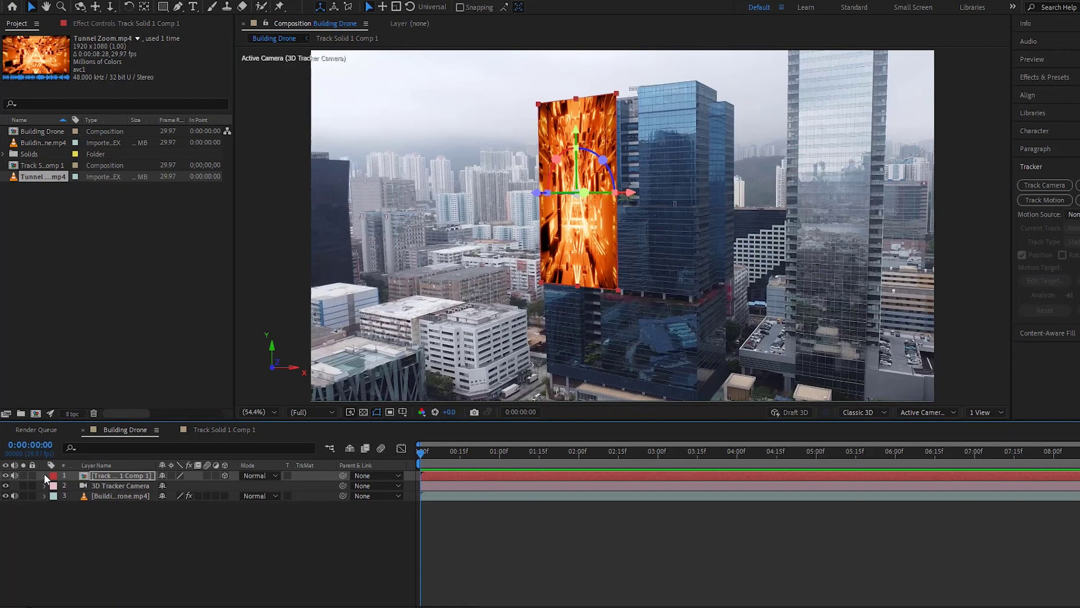
{"action": "left_click", "coordinate": [7, 475]}
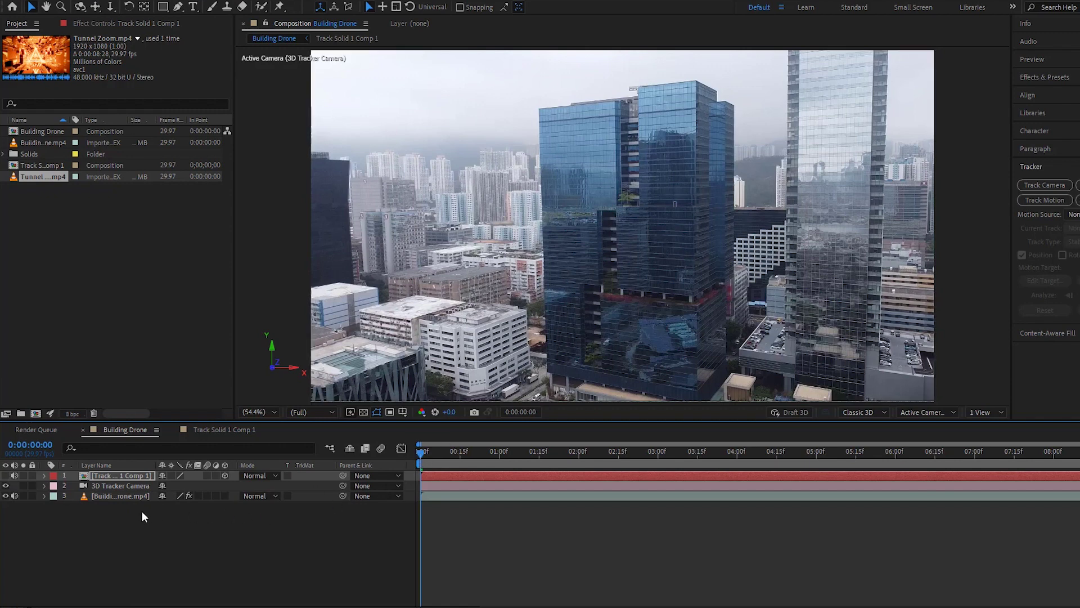
{"action": "left_click", "coordinate": [127, 525]}
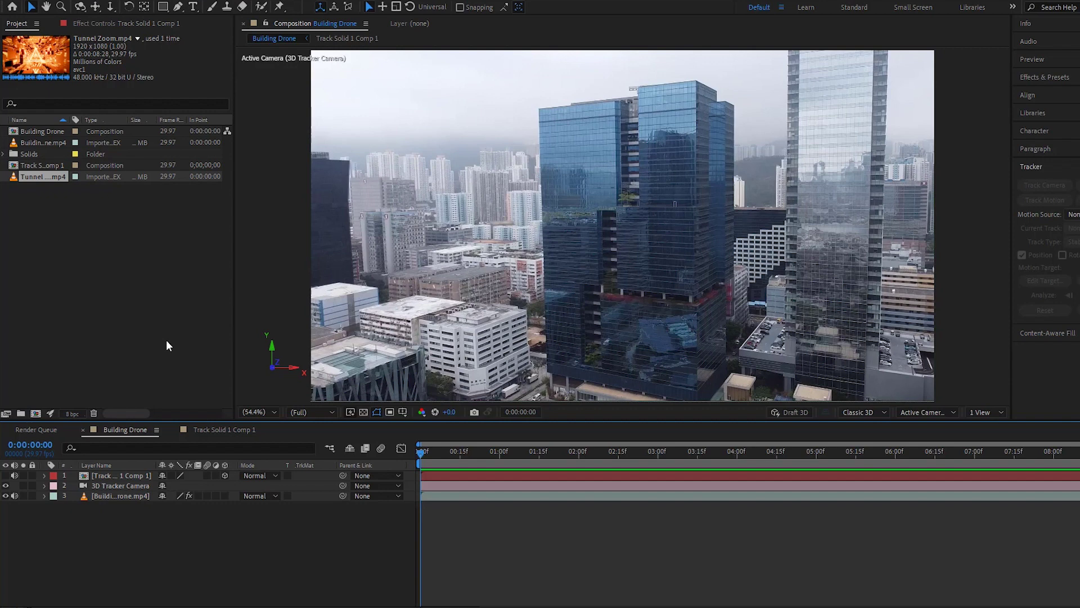
Draw a closed red six-point shape with the Pen tool over the upper facade of the tower's left wing, following its stepped right edge.
{"action": "left_click", "coordinate": [179, 7]}
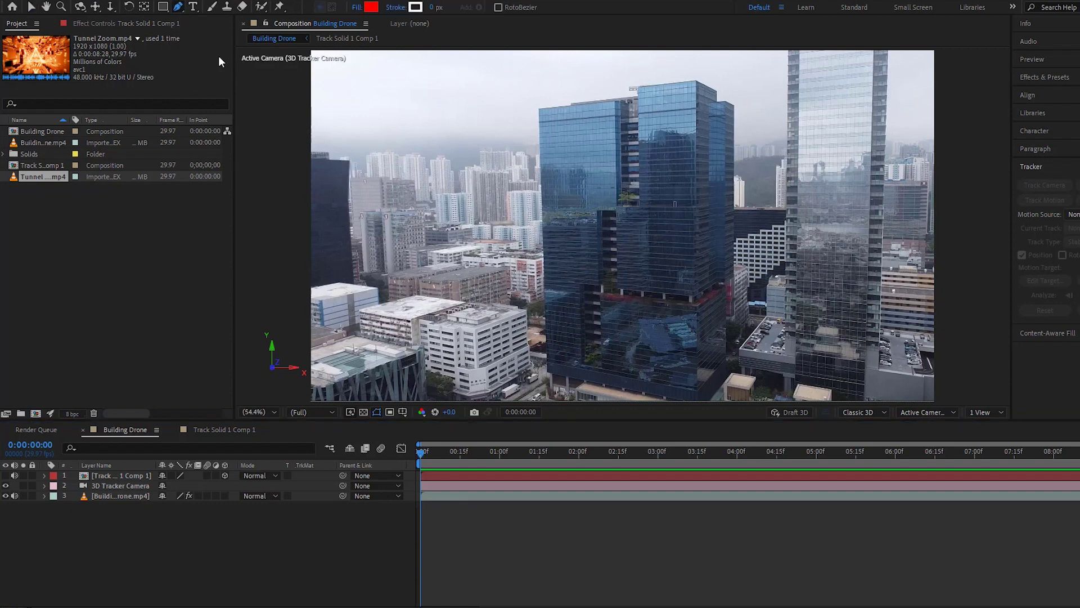
{"action": "left_click", "coordinate": [539, 110]}
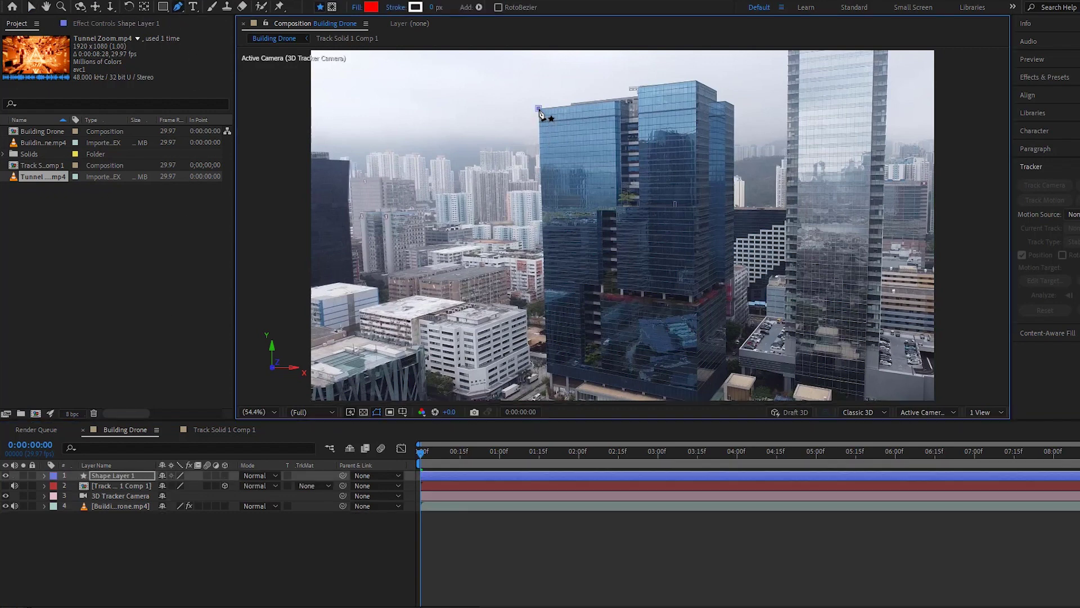
{"action": "left_click", "coordinate": [544, 281]}
{"action": "left_click", "coordinate": [599, 284]}
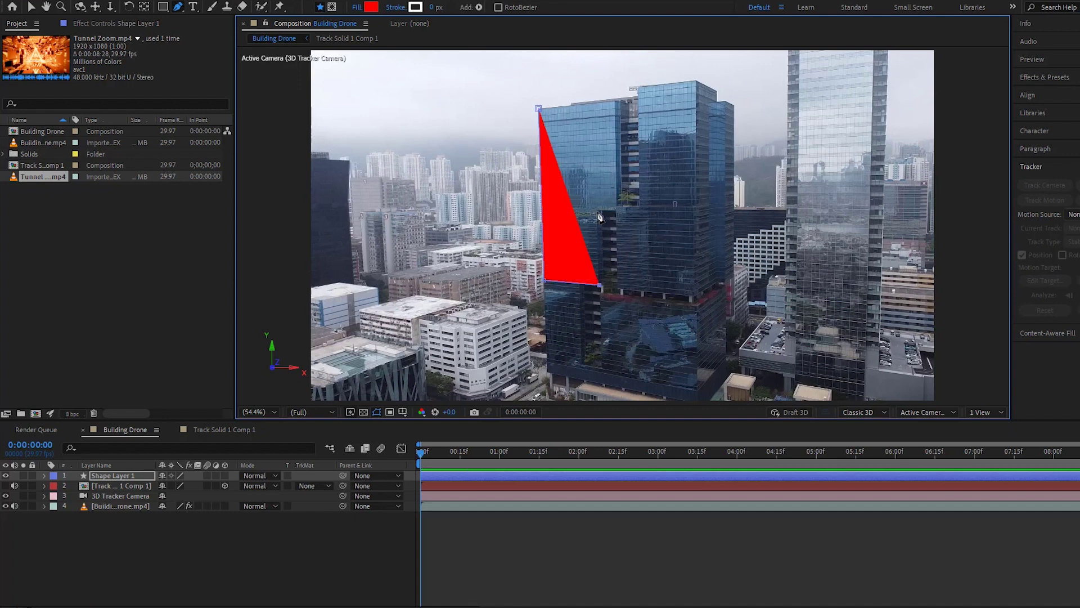
{"action": "left_click", "coordinate": [597, 210]}
{"action": "left_click", "coordinate": [613, 102]}
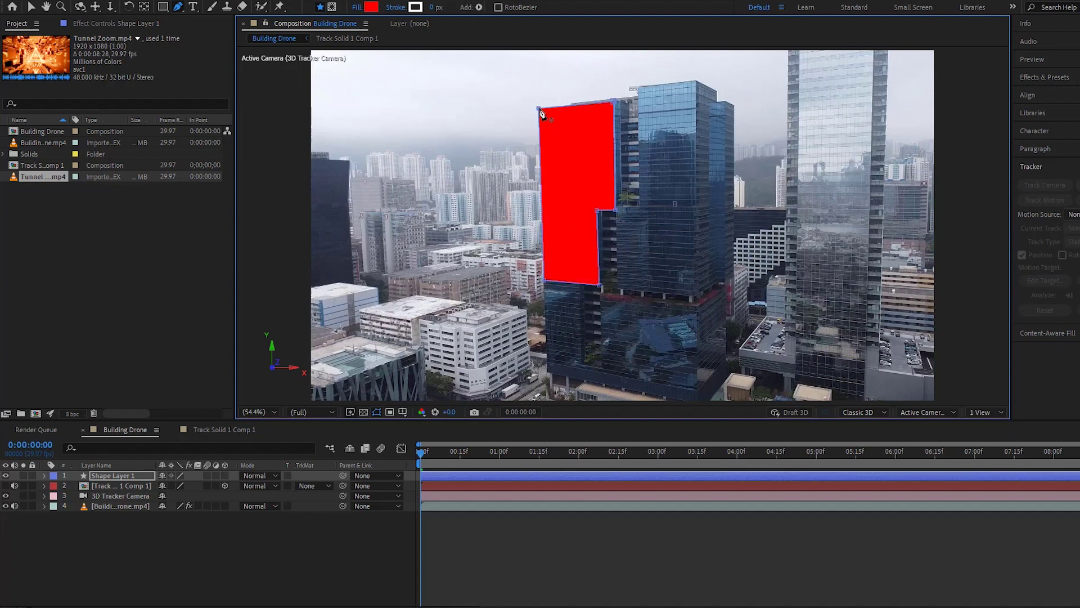
{"action": "left_click", "coordinate": [30, 7]}
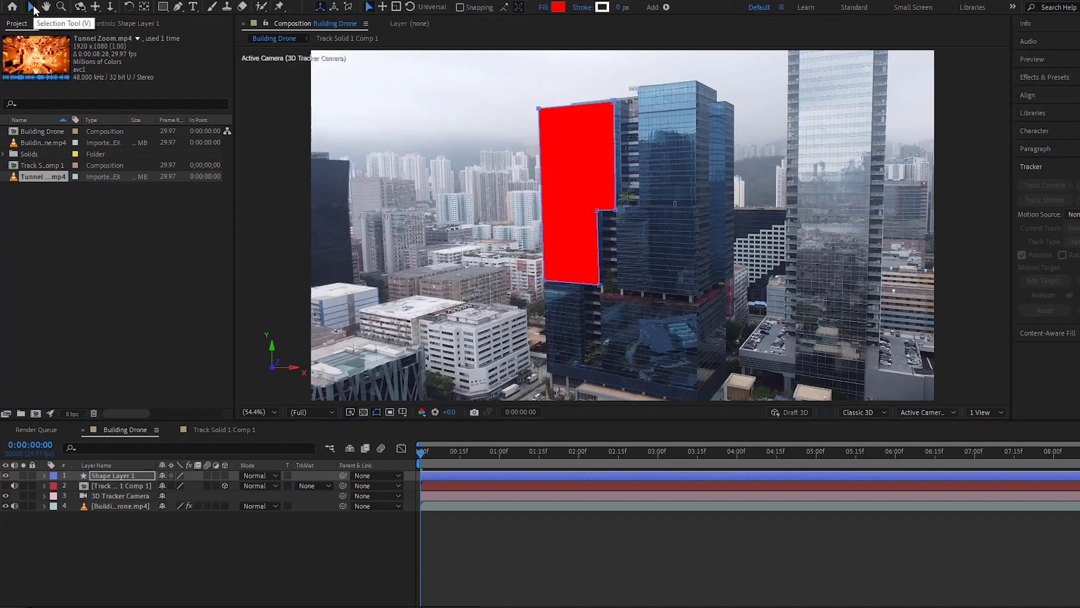
Lower the opacity of Shape Layer 1 to 31% and collapse the property.
{"action": "left_click", "coordinate": [108, 475]}
{"action": "key", "text": "t"}
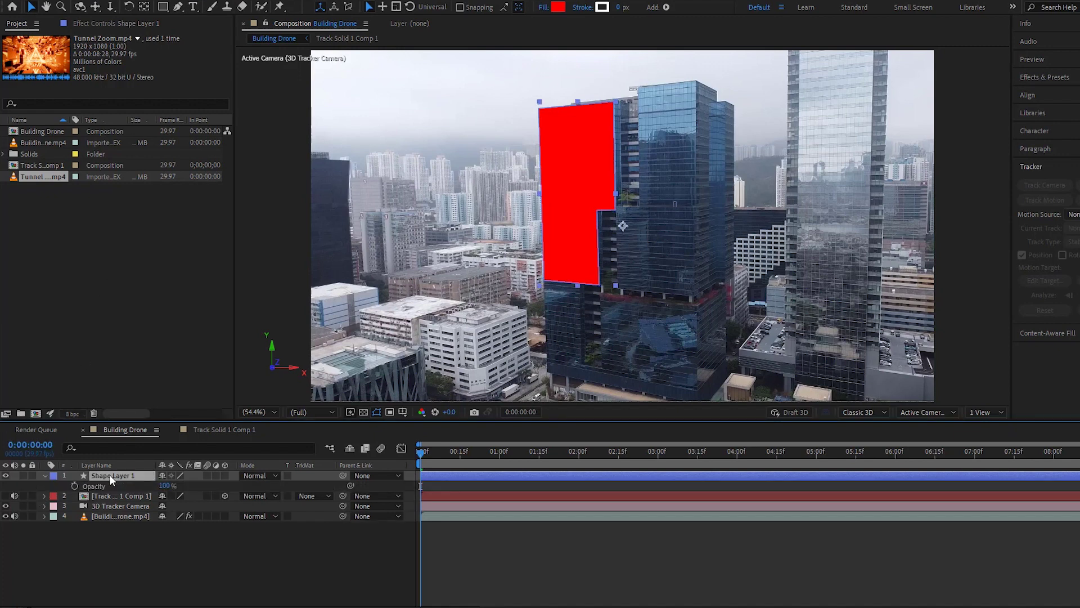
{"action": "left_click_drag", "start_coordinate": [167, 488], "coordinate": [123, 486]}
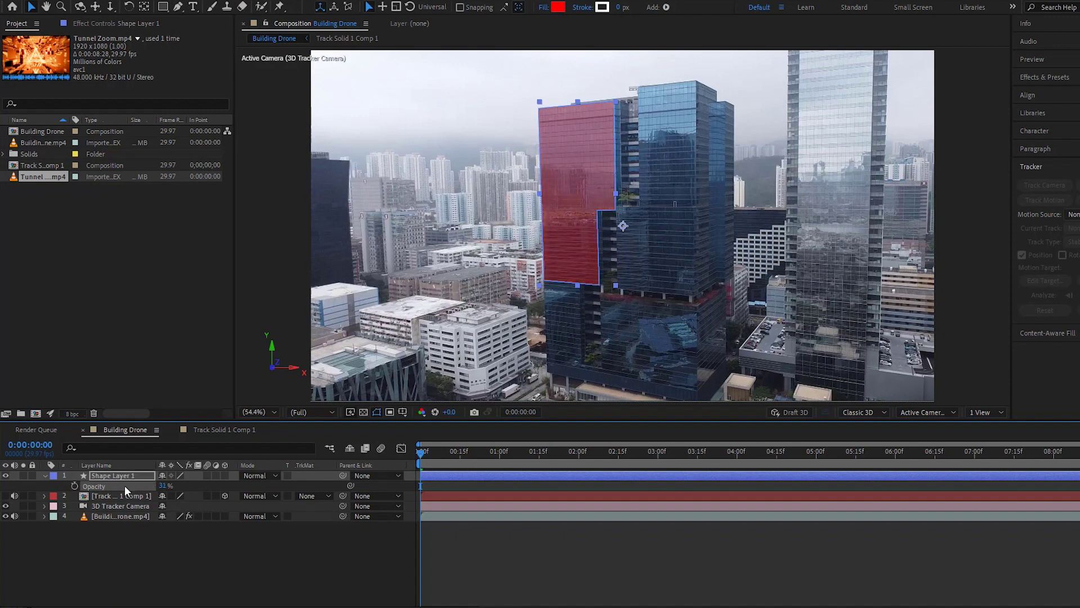
{"action": "key", "text": "t"}
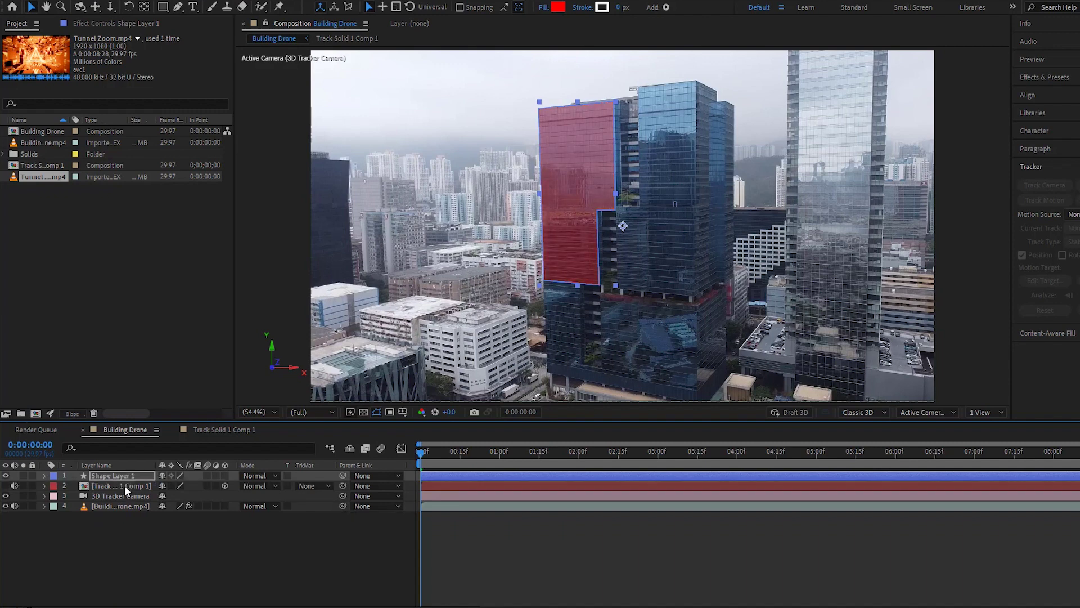
Enable keyframing for the Path of Shape 1 in Shape Layer 1 at the start of the composition.
{"action": "left_click", "coordinate": [45, 476]}
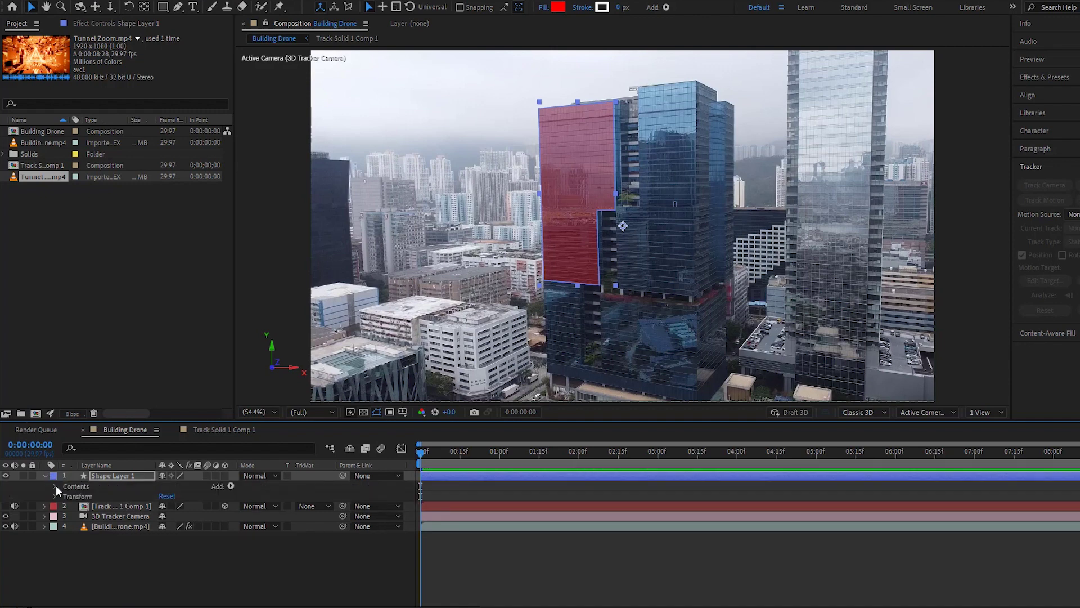
{"action": "left_click", "coordinate": [56, 485]}
{"action": "left_click", "coordinate": [65, 496]}
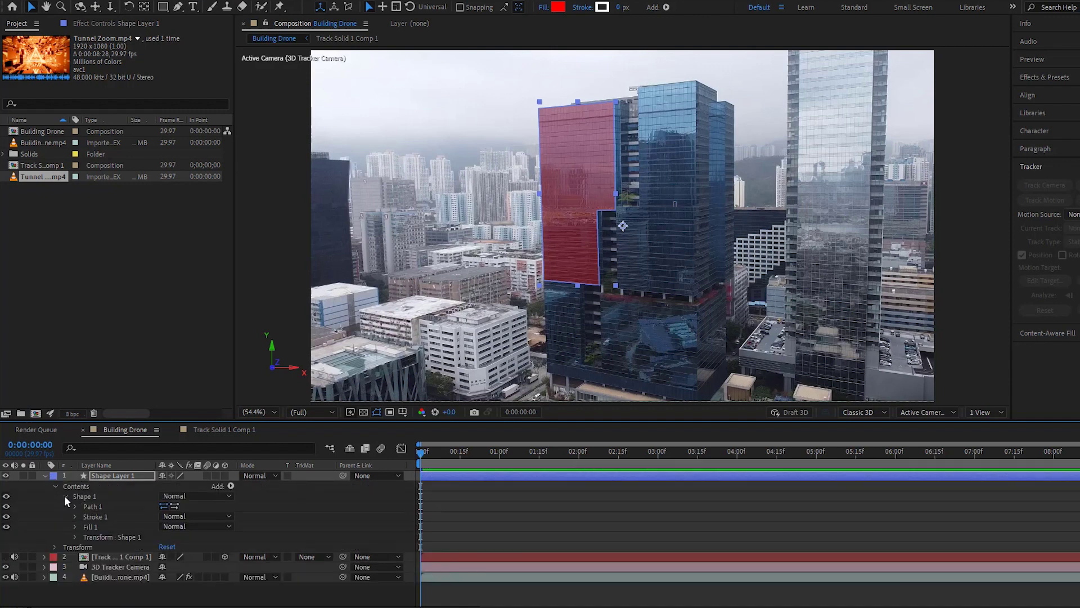
{"action": "left_click", "coordinate": [76, 505]}
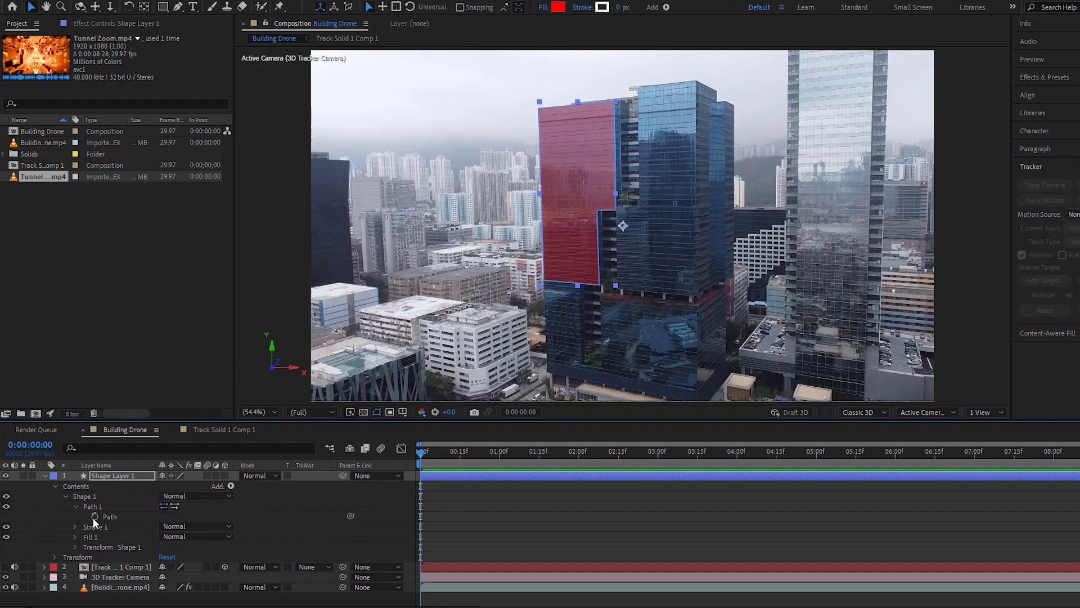
{"action": "left_click", "coordinate": [95, 516]}
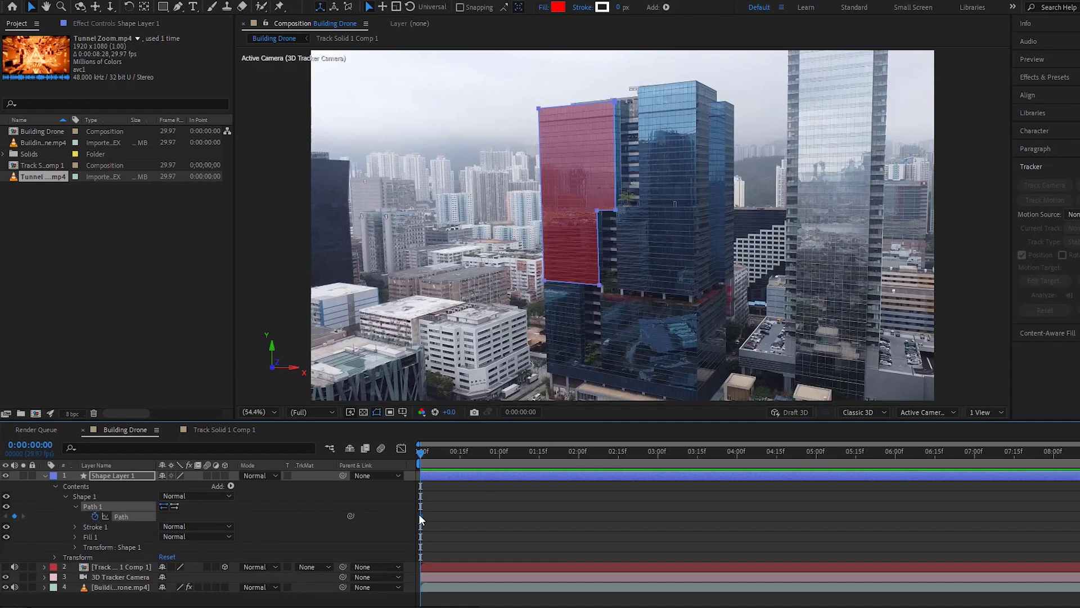
{"action": "left_click", "coordinate": [94, 498]}
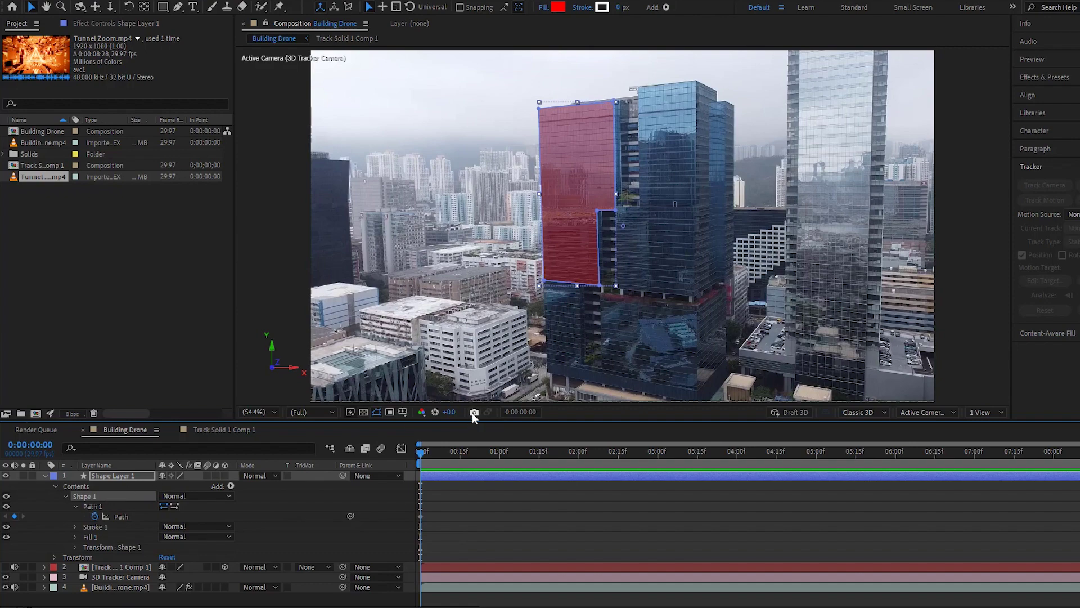
Go to 0:00:00:18 and realign the lower corners of the red shape's path with the glass facade.
{"action": "left_click_drag", "start_coordinate": [424, 452], "coordinate": [469, 458]}
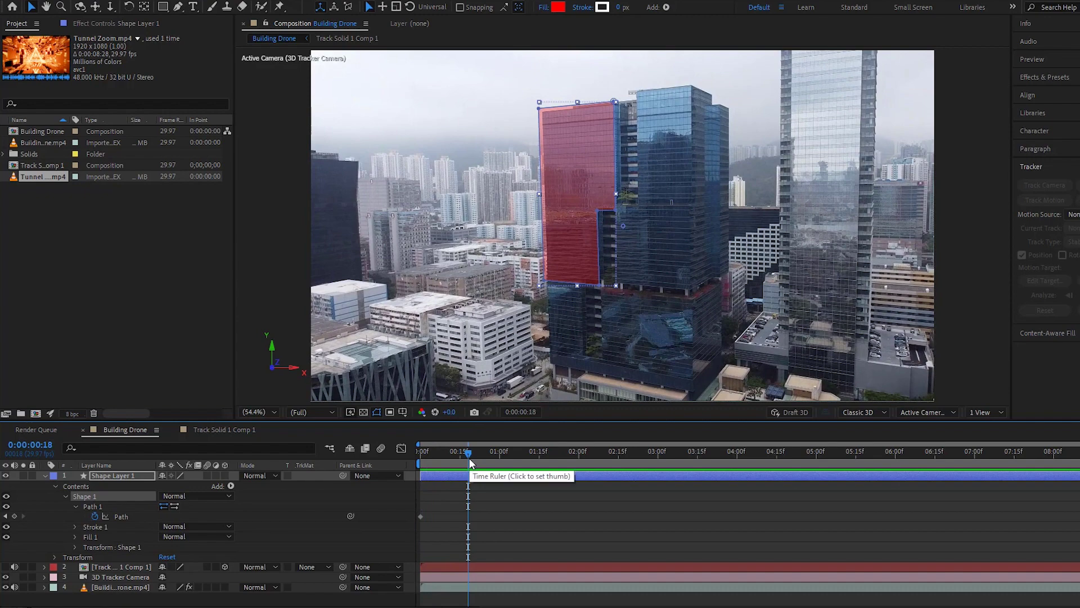
{"action": "key", "text": "slash"}
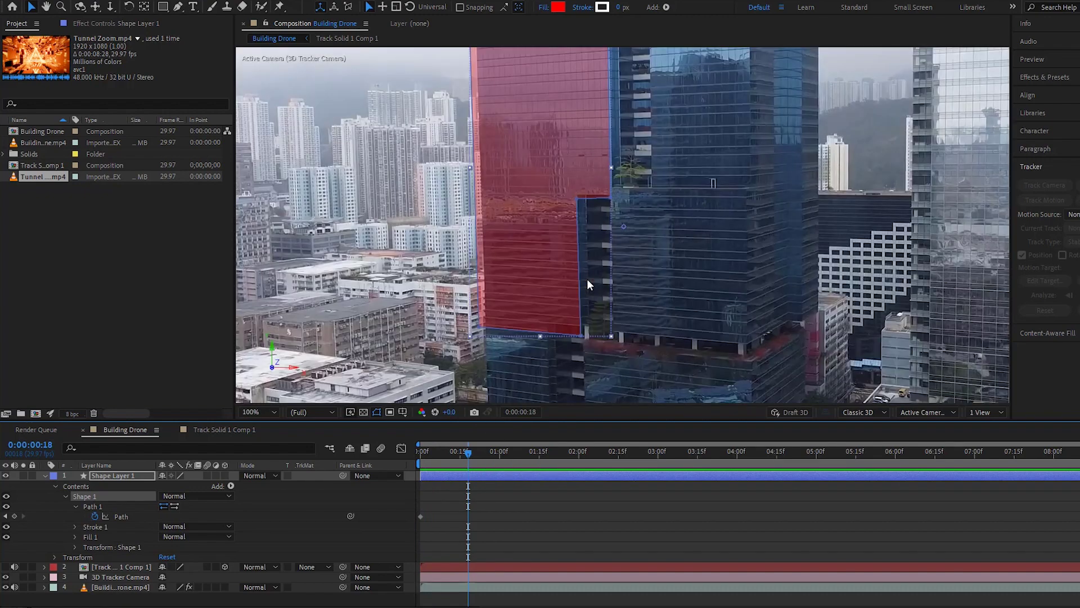
{"action": "key", "text": "period"}
{"action": "key", "text": "comma"}
{"action": "key", "text": "period"}
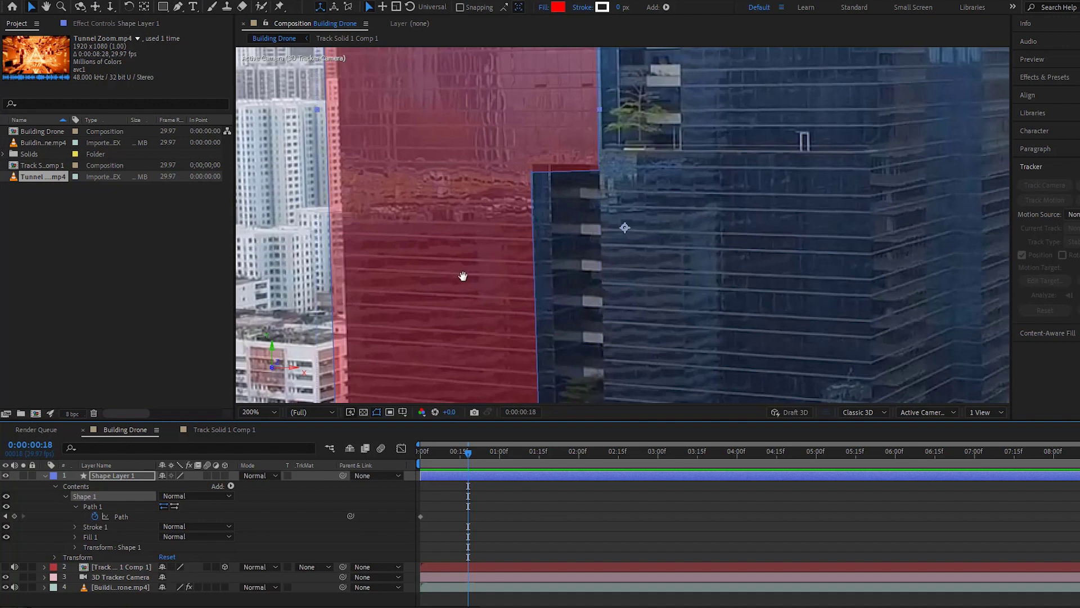
{"action": "key", "text": "h"}
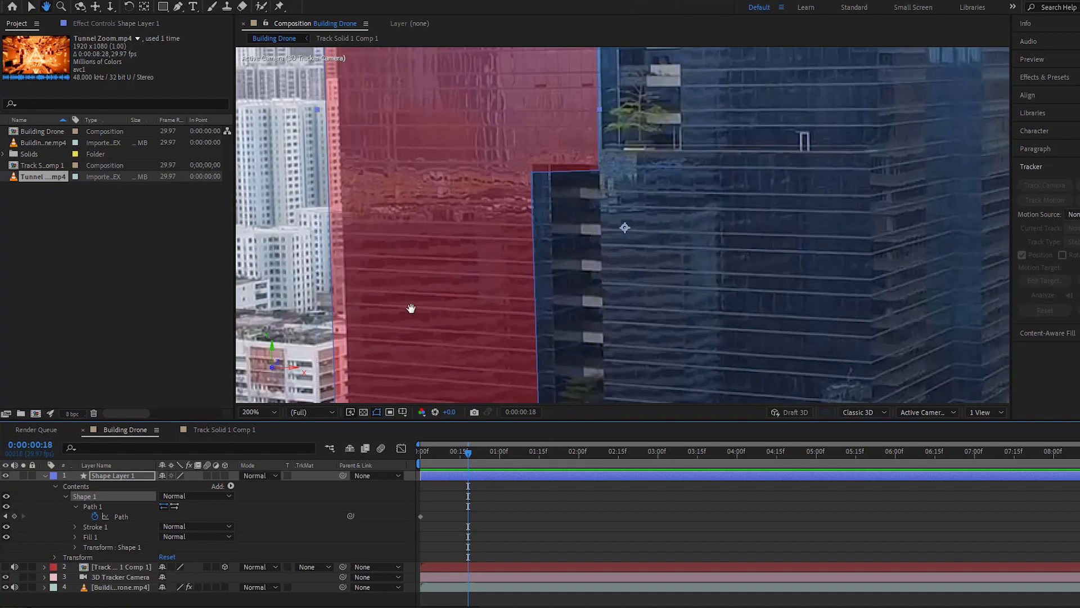
{"action": "left_click_drag", "start_coordinate": [394, 332], "coordinate": [480, 209]}
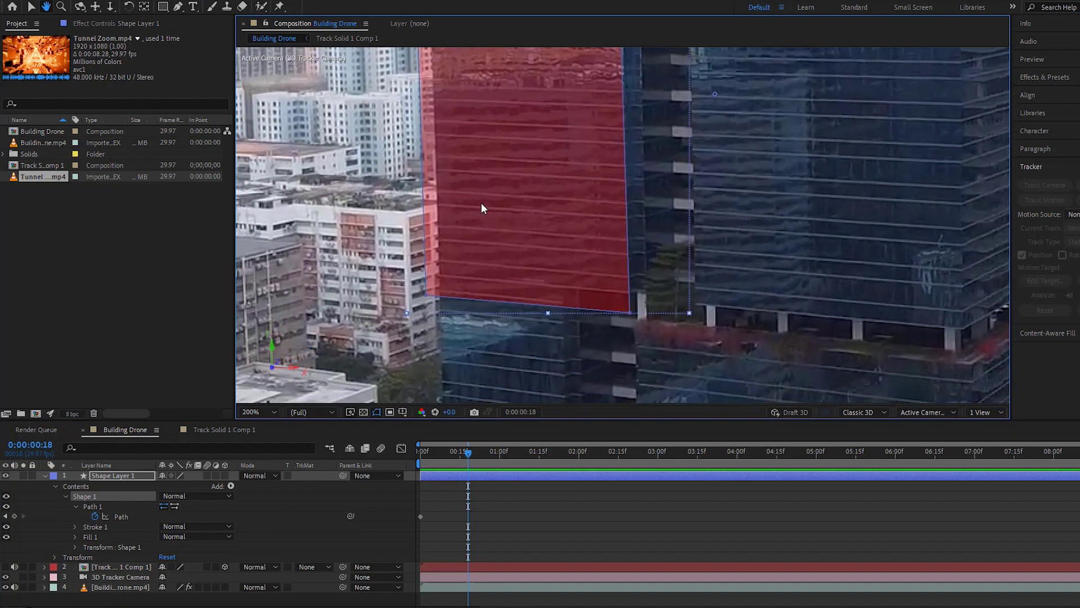
{"action": "key", "text": "v"}
{"action": "left_click_drag", "start_coordinate": [427, 297], "coordinate": [438, 275]}
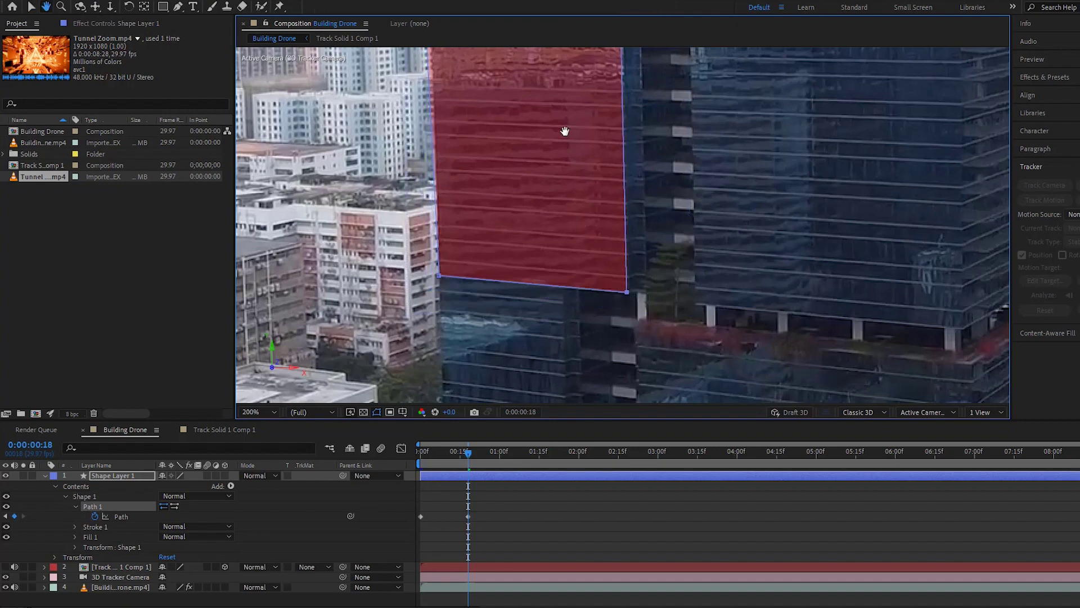
Move the red shape's upper corners onto the facade's roofline corners at 0:00:00:18.
{"action": "left_click_drag", "start_coordinate": [565, 131], "coordinate": [550, 340]}
{"action": "left_click_drag", "start_coordinate": [524, 116], "coordinate": [560, 279]}
{"action": "key", "text": "v"}
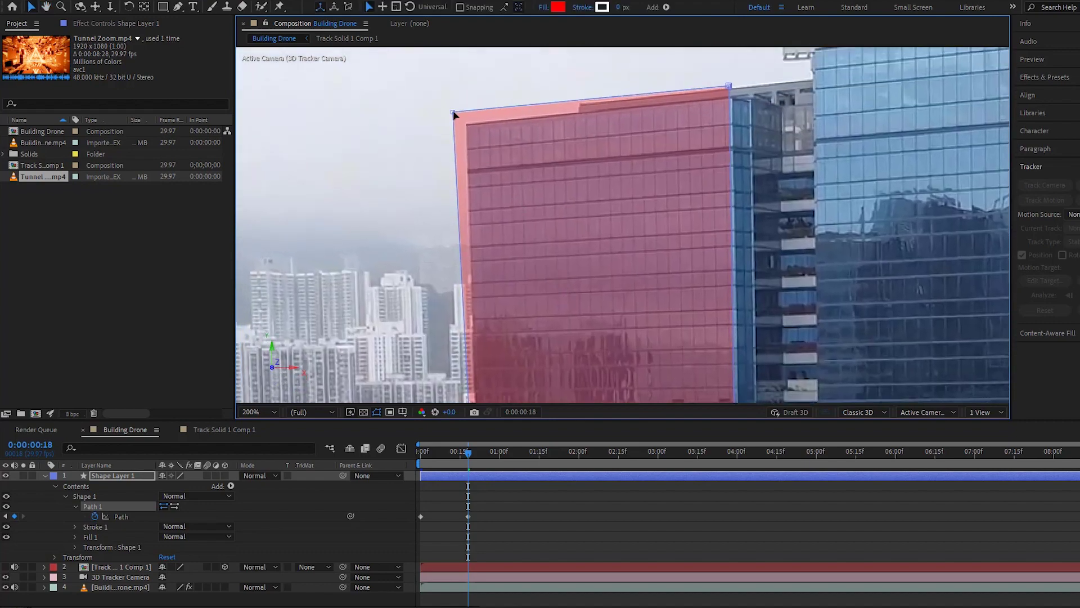
{"action": "left_click_drag", "start_coordinate": [453, 112], "coordinate": [470, 128]}
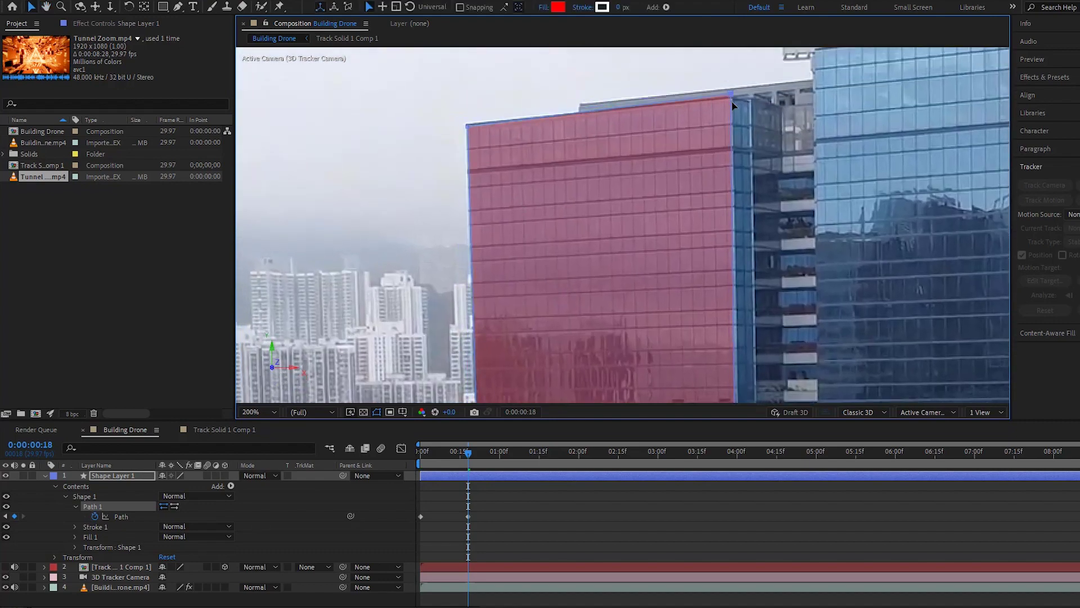
{"action": "left_click_drag", "start_coordinate": [732, 100], "coordinate": [731, 100]}
{"action": "scroll", "coordinate": [666, 243], "scroll_direction": "down", "scroll_amount": 5}
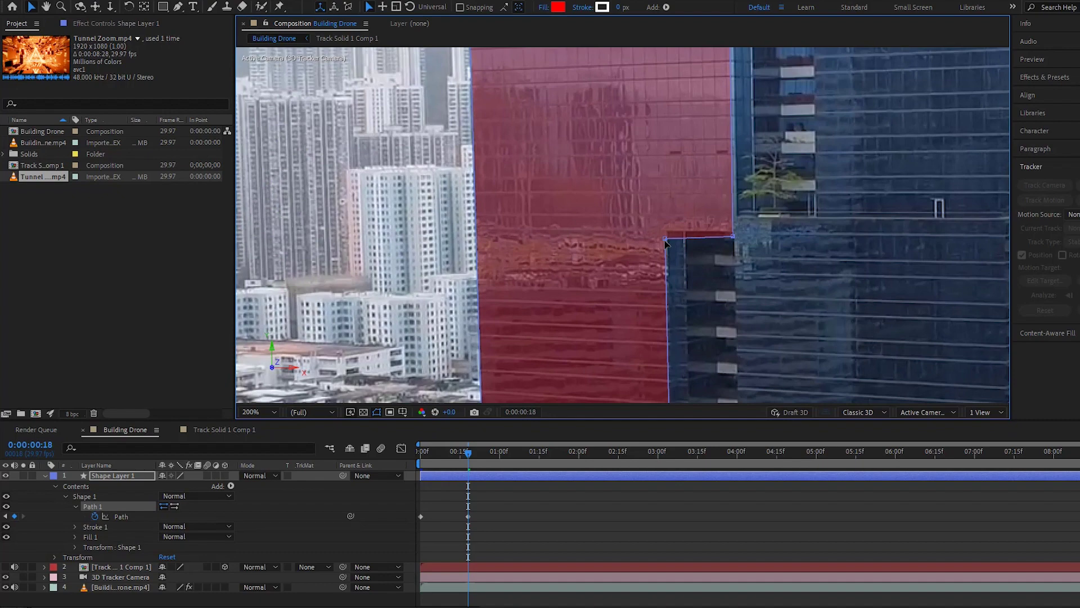
Keyframe the shape's path at 0:00:01:03 by moving its corner points back onto the facade edges.
{"action": "left_click_drag", "start_coordinate": [468, 453], "coordinate": [508, 453]}
{"action": "left_click_drag", "start_coordinate": [510, 106], "coordinate": [520, 306]}
{"action": "left_click_drag", "start_coordinate": [480, 97], "coordinate": [487, 99]}
{"action": "scroll", "coordinate": [671, 198], "scroll_direction": "down", "scroll_amount": 5}
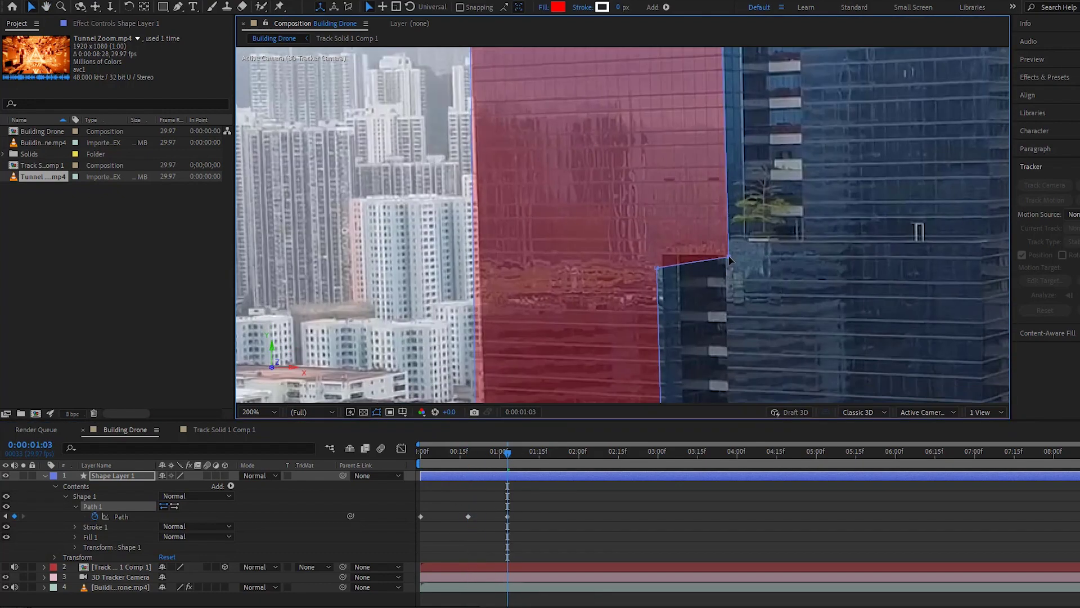
{"action": "left_click_drag", "start_coordinate": [599, 298], "coordinate": [615, 121]}
{"action": "left_click_drag", "start_coordinate": [489, 307], "coordinate": [498, 309]}
Go to 0:00:01:17 and refit the lower and upper corners of the red path to the facade.
{"action": "left_click_drag", "start_coordinate": [507, 453], "coordinate": [545, 452]}
{"action": "key", "text": "shift+slash"}
{"action": "scroll", "coordinate": [524, 259], "scroll_direction": "up", "scroll_amount": 2}
{"action": "left_click_drag", "start_coordinate": [406, 236], "coordinate": [421, 234]}
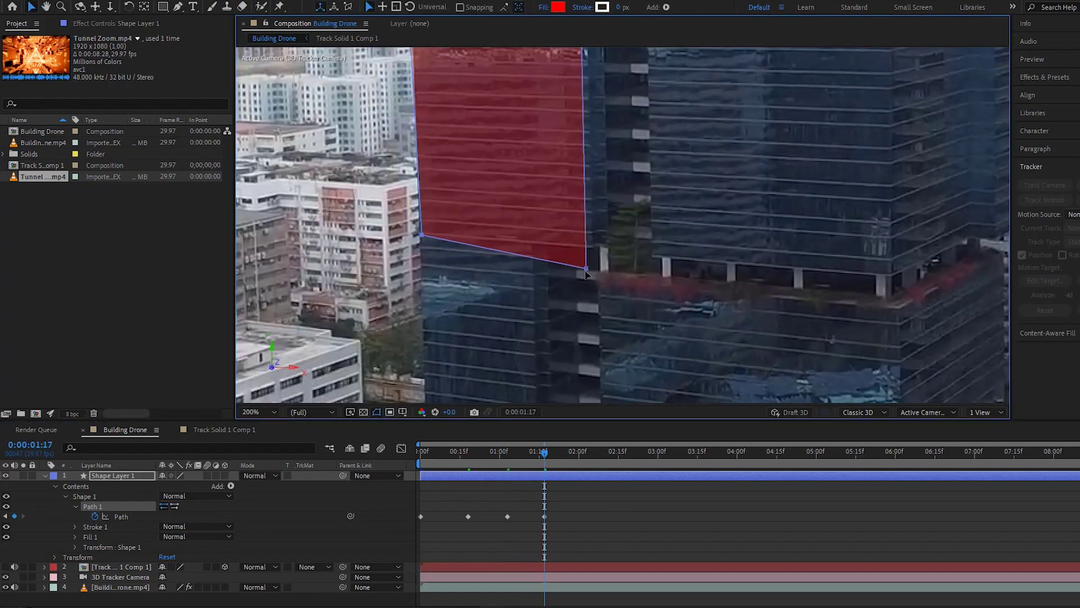
{"action": "left_click_drag", "start_coordinate": [495, 84], "coordinate": [484, 393]}
{"action": "left_click_drag", "start_coordinate": [632, 116], "coordinate": [635, 117]}
Add a path keyframe at 0:00:02:02 with the mask shape's points realigned to the left facade.
{"action": "left_click_drag", "start_coordinate": [545, 453], "coordinate": [584, 453]}
{"action": "left_click_drag", "start_coordinate": [407, 150], "coordinate": [410, 150]}
{"action": "left_click_drag", "start_coordinate": [495, 383], "coordinate": [495, 67]}
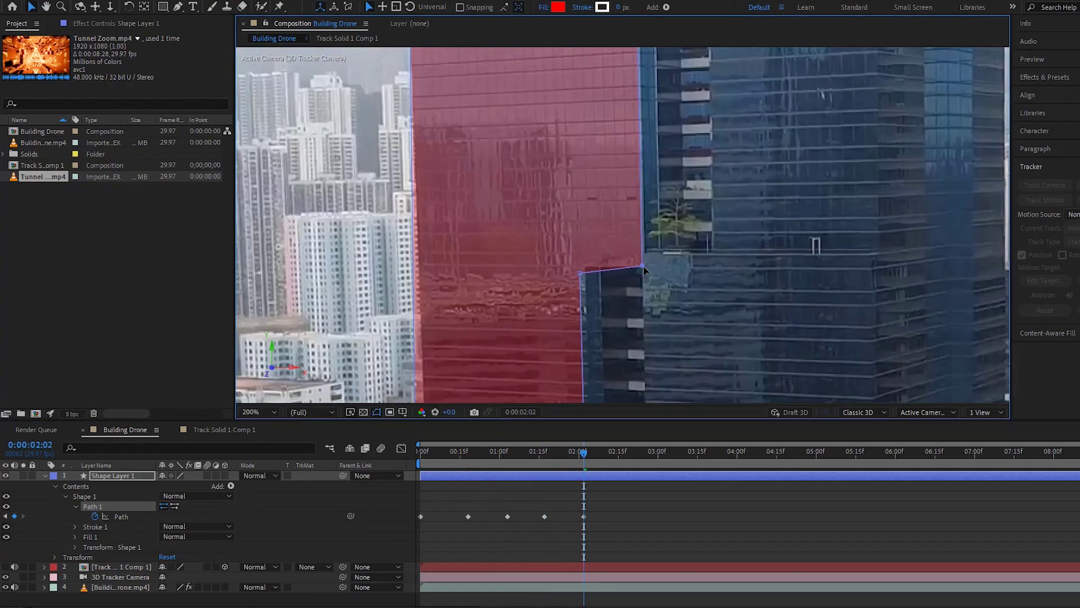
{"action": "left_click_drag", "start_coordinate": [495, 360], "coordinate": [515, 144]}
Refit the red shape's upper and lower corners to the drifting facade at 0:00:02:16.
{"action": "left_click_drag", "start_coordinate": [584, 453], "coordinate": [621, 453]}
{"action": "left_click_drag", "start_coordinate": [549, 68], "coordinate": [550, 263]}
{"action": "left_click_drag", "start_coordinate": [438, 150], "coordinate": [447, 152]}
{"action": "left_click_drag", "start_coordinate": [619, 388], "coordinate": [625, 67]}
{"action": "left_click_drag", "start_coordinate": [666, 206], "coordinate": [668, 203]}
{"action": "left_click_drag", "start_coordinate": [606, 394], "coordinate": [614, 179]}
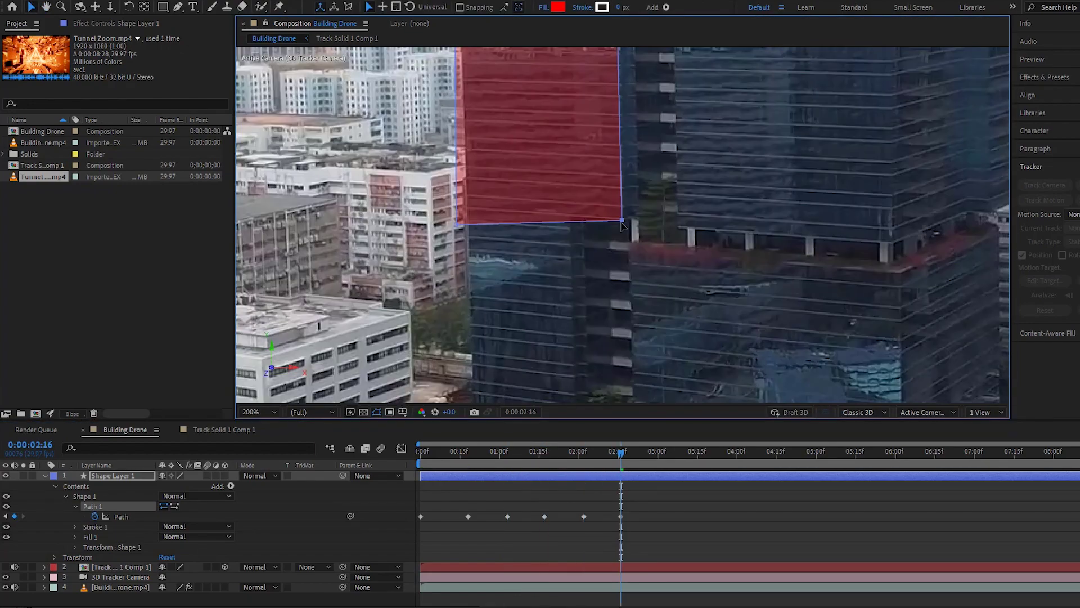
{"action": "left_click_drag", "start_coordinate": [465, 222], "coordinate": [469, 208]}
{"action": "left_click_drag", "start_coordinate": [596, 225], "coordinate": [604, 357]}
Realign the shape's lower and upper corners with the facade just after the 3-second mark.
{"action": "left_click_drag", "start_coordinate": [623, 452], "coordinate": [666, 453]}
{"action": "left_click_drag", "start_coordinate": [629, 349], "coordinate": [638, 336]}
{"action": "left_click_drag", "start_coordinate": [675, 124], "coordinate": [630, 376]}
{"action": "left_click_drag", "start_coordinate": [415, 104], "coordinate": [428, 110]}
Go to 0:00:03:20 and shift the path's points, including the upper-left corner, onto the facade outline.
{"action": "left_click_drag", "start_coordinate": [666, 452], "coordinate": [711, 452]}
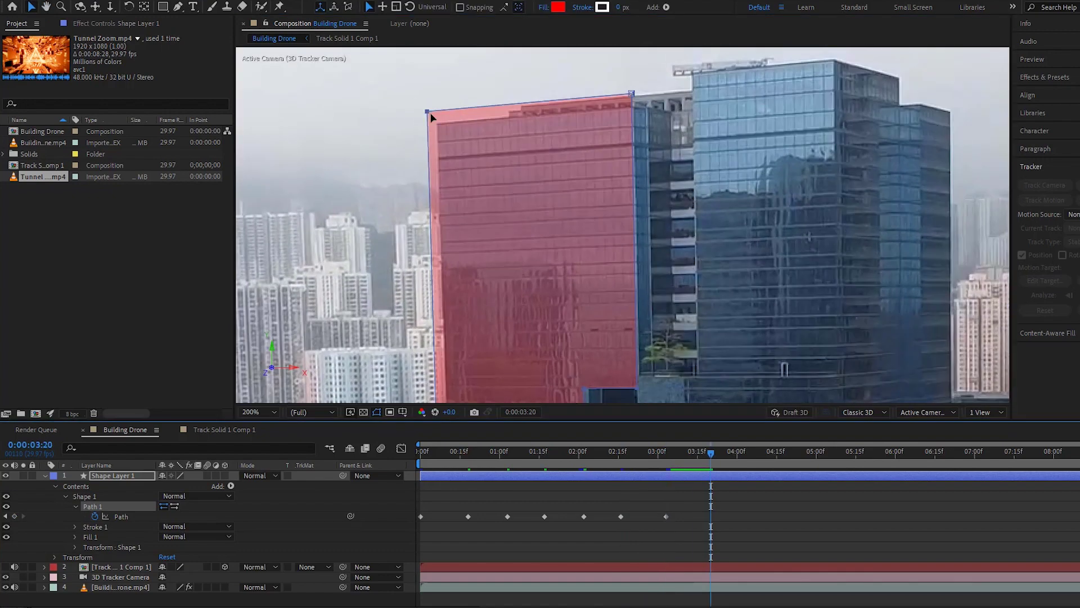
{"action": "left_click_drag", "start_coordinate": [429, 111], "coordinate": [438, 111]}
{"action": "left_click_drag", "start_coordinate": [586, 365], "coordinate": [577, 223]}
{"action": "left_click_drag", "start_coordinate": [575, 242], "coordinate": [576, 222]}
{"action": "scroll", "coordinate": [577, 225], "scroll_direction": "down", "scroll_amount": 3}
Add a path keyframe at 0:00:04:04 by fitting the shape's corners to the facade.
{"action": "key", "text": "shift+Page_Down"}
{"action": "key", "text": "Page_Down"}
{"action": "key", "text": "Page_Down"}
{"action": "key", "text": "Page_Down"}
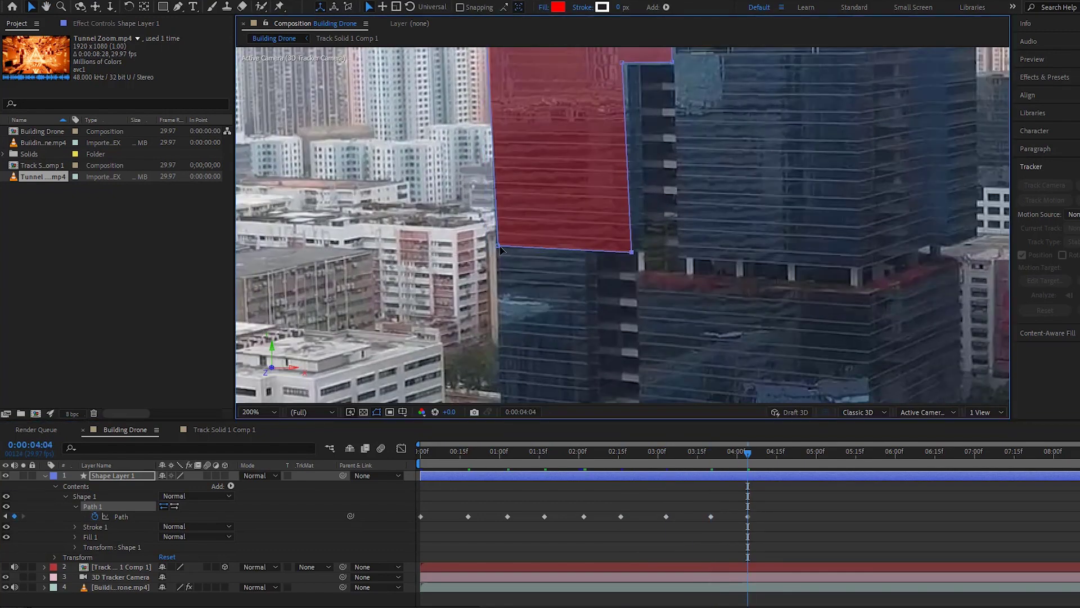
{"action": "scroll", "coordinate": [637, 144], "scroll_direction": "up", "scroll_amount": 3}
{"action": "left_click_drag", "start_coordinate": [636, 140], "coordinate": [637, 150]}
{"action": "left_click_drag", "start_coordinate": [442, 152], "coordinate": [454, 164]}
Advance to 0:00:04:19 and adjust the red path's corner points to match the facade.
{"action": "key", "text": "shift+Page_Down"}
{"action": "key", "text": "Page_Down"}
{"action": "key", "text": "Page_Down"}
{"action": "key", "text": "Page_Down"}
{"action": "key", "text": "Page_Down"}
{"action": "key", "text": "Page_Down"}
{"action": "left_click_drag", "start_coordinate": [636, 150], "coordinate": [637, 168]}
{"action": "left_click_drag", "start_coordinate": [613, 394], "coordinate": [597, 63]}
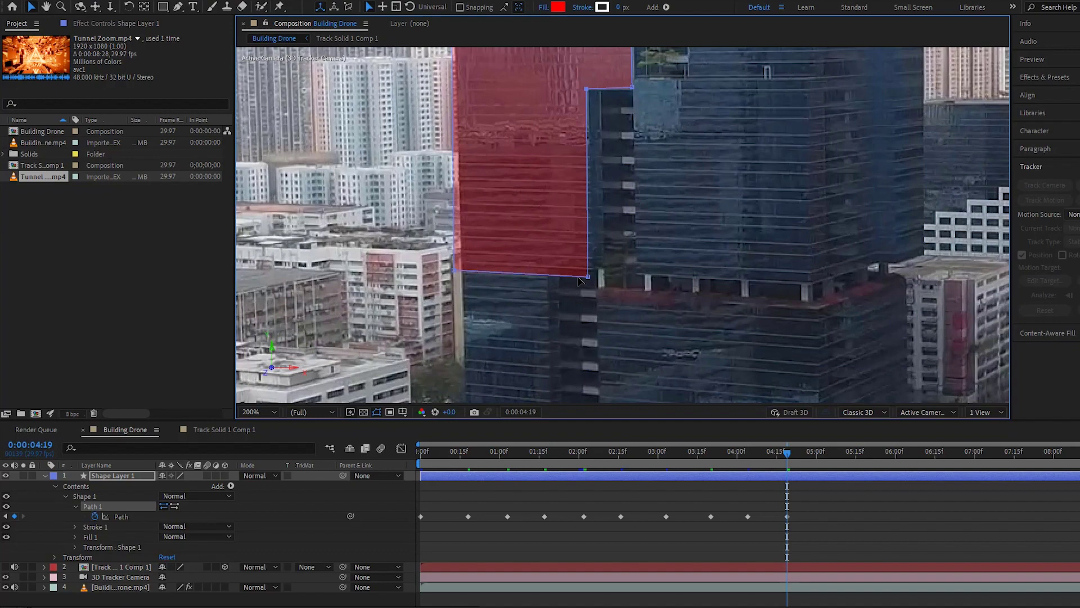
Keyframe the path at 0:00:05:05 by moving its lower-left and both upper corners onto the facade.
{"action": "left_click_drag", "start_coordinate": [787, 453], "coordinate": [829, 453]}
{"action": "left_click_drag", "start_coordinate": [462, 260], "coordinate": [471, 262]}
{"action": "left_click_drag", "start_coordinate": [588, 89], "coordinate": [569, 399]}
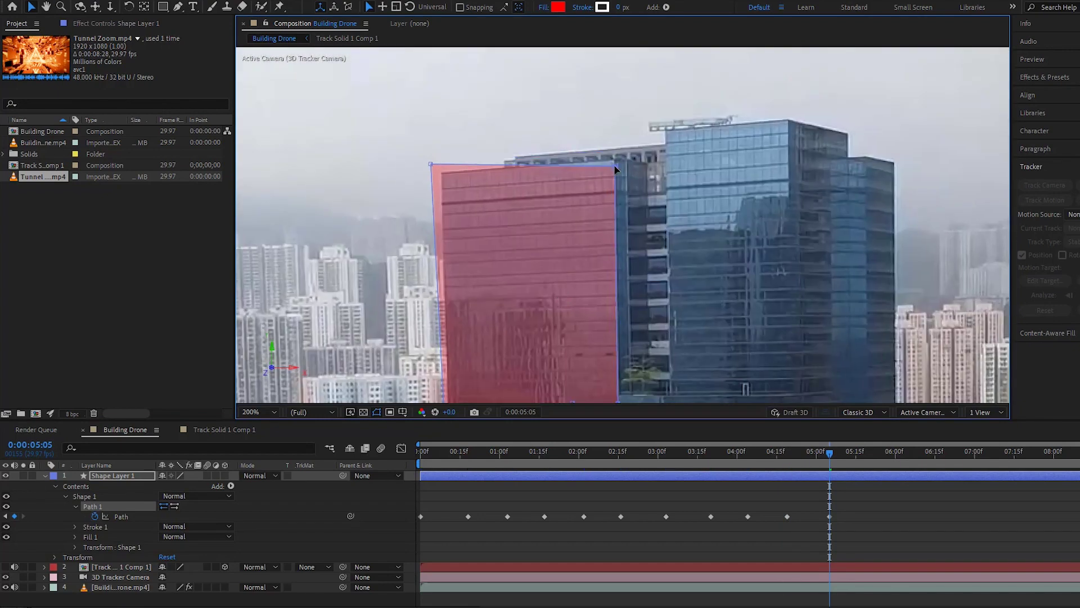
{"action": "left_click_drag", "start_coordinate": [615, 169], "coordinate": [613, 165]}
{"action": "left_click_drag", "start_coordinate": [430, 163], "coordinate": [443, 173]}
Go to 0:00:05:21 and realign the shape's path with the left facade, starting at its upper-left corner.
{"action": "left_click_drag", "start_coordinate": [829, 453], "coordinate": [872, 453]}
{"action": "left_click_drag", "start_coordinate": [443, 173], "coordinate": [453, 177]}
{"action": "left_click_drag", "start_coordinate": [507, 382], "coordinate": [509, 72]}
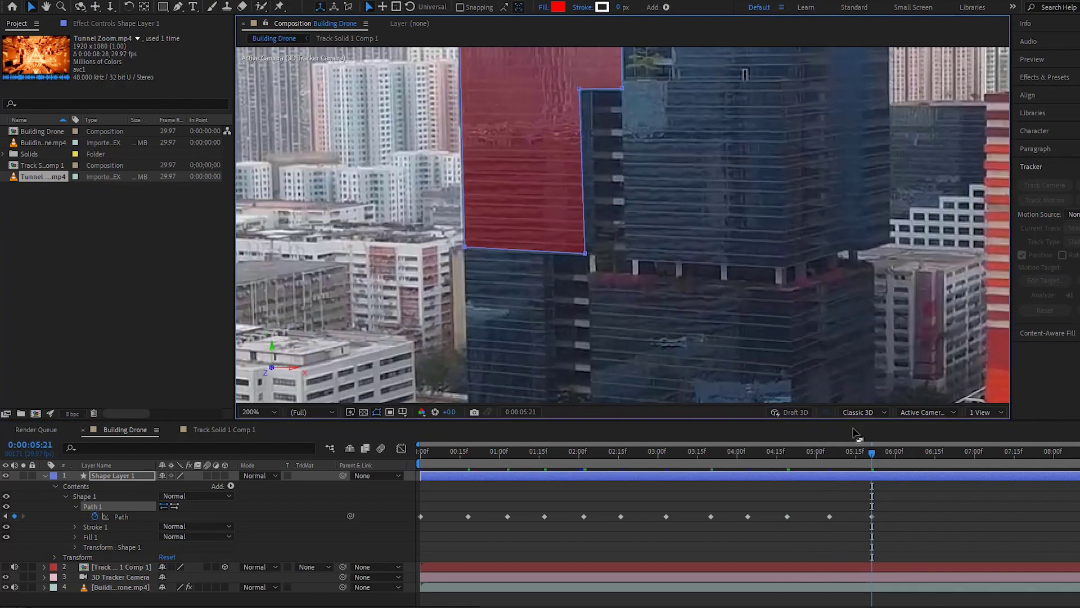
{"action": "left_click_drag", "start_coordinate": [619, 141], "coordinate": [615, 334]}
Fit the red path's upper-left and lower corners to the facade at 0:00:06:04.
{"action": "left_click_drag", "start_coordinate": [872, 453], "coordinate": [906, 454]}
{"action": "left_click_drag", "start_coordinate": [452, 59], "coordinate": [458, 61]}
{"action": "left_click_drag", "start_coordinate": [507, 337], "coordinate": [496, 165]}
{"action": "left_click_drag", "start_coordinate": [574, 275], "coordinate": [567, 284]}
{"action": "left_click_drag", "start_coordinate": [453, 269], "coordinate": [457, 267]}
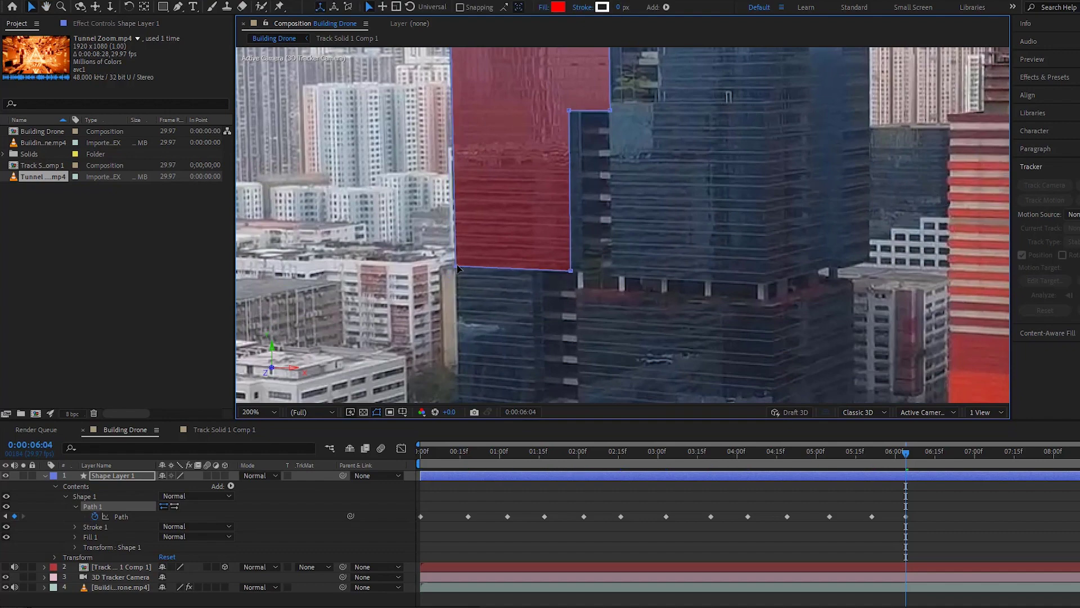
Move the path's lower-left and upper-left corners onto the facade edge just after the 06:15f mark.
{"action": "left_click_drag", "start_coordinate": [905, 453], "coordinate": [940, 453]}
{"action": "left_click_drag", "start_coordinate": [456, 267], "coordinate": [458, 258]}
{"action": "left_click_drag", "start_coordinate": [506, 90], "coordinate": [495, 350]}
{"action": "left_click_drag", "start_coordinate": [438, 153], "coordinate": [442, 153]}
Add a path keyframe at 0:00:07:03 with the left corners aligned to the facade's edge.
{"action": "left_click_drag", "start_coordinate": [940, 452], "coordinate": [982, 452]}
{"action": "left_click_drag", "start_coordinate": [443, 156], "coordinate": [448, 157]}
{"action": "left_click_drag", "start_coordinate": [507, 316], "coordinate": [484, 186]}
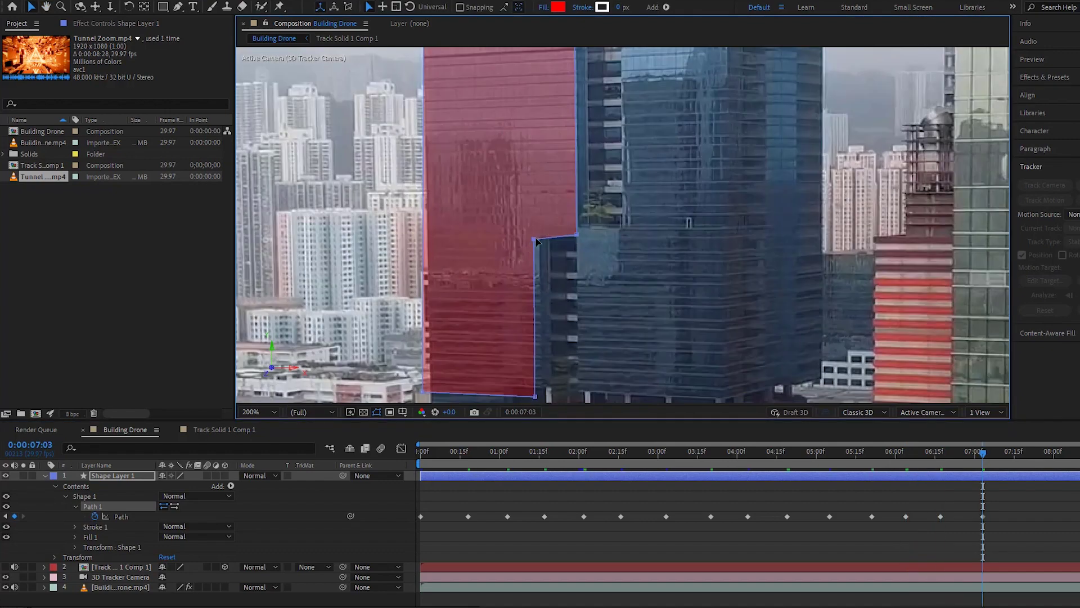
{"action": "left_click_drag", "start_coordinate": [424, 392], "coordinate": [429, 393]}
Adjust the points around the shape's stepped notch to match the building just after the 07:15f mark.
{"action": "left_click_drag", "start_coordinate": [983, 453], "coordinate": [1022, 453]}
{"action": "left_click_drag", "start_coordinate": [525, 62], "coordinate": [508, 197]}
{"action": "left_click_drag", "start_coordinate": [509, 337], "coordinate": [507, 62]}
{"action": "left_click_drag", "start_coordinate": [559, 95], "coordinate": [553, 110]}
{"action": "left_click_drag", "start_coordinate": [517, 100], "coordinate": [517, 112]}
Refit the red path's lower corners to the facade with keyframes at 0:00:08:00 and 0:00:08:11.
{"action": "left_click_drag", "start_coordinate": [1022, 453], "coordinate": [1053, 453]}
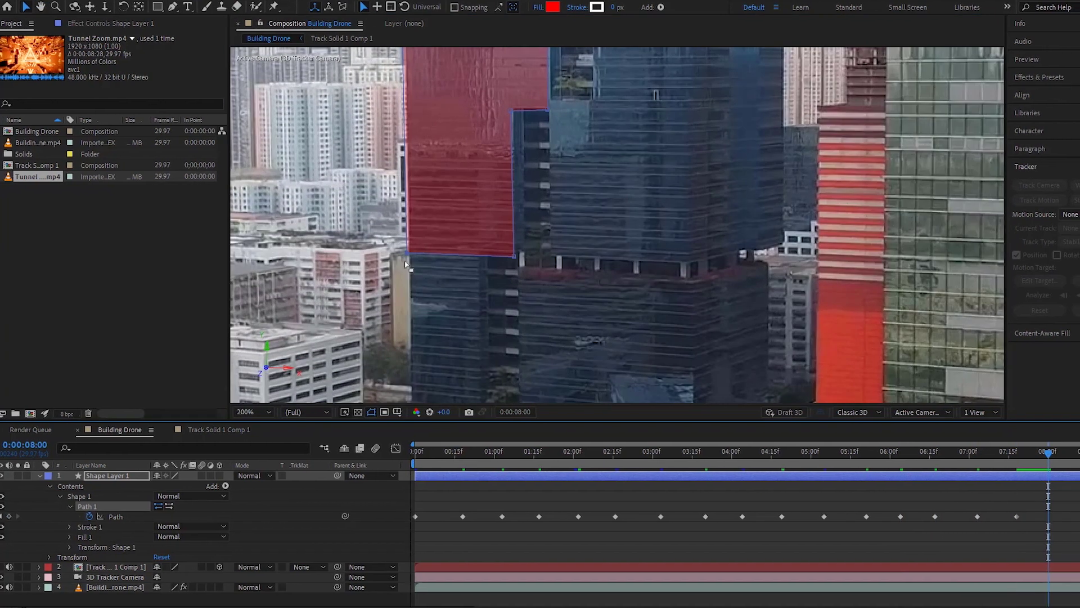
{"action": "left_click_drag", "start_coordinate": [407, 254], "coordinate": [410, 253]}
{"action": "left_click_drag", "start_coordinate": [462, 67], "coordinate": [461, 394]}
{"action": "left_click_drag", "start_coordinate": [1049, 452], "coordinate": [1078, 452]}
{"action": "left_click_drag", "start_coordinate": [535, 315], "coordinate": [535, 79]}
{"action": "left_click_drag", "start_coordinate": [515, 350], "coordinate": [516, 343]}
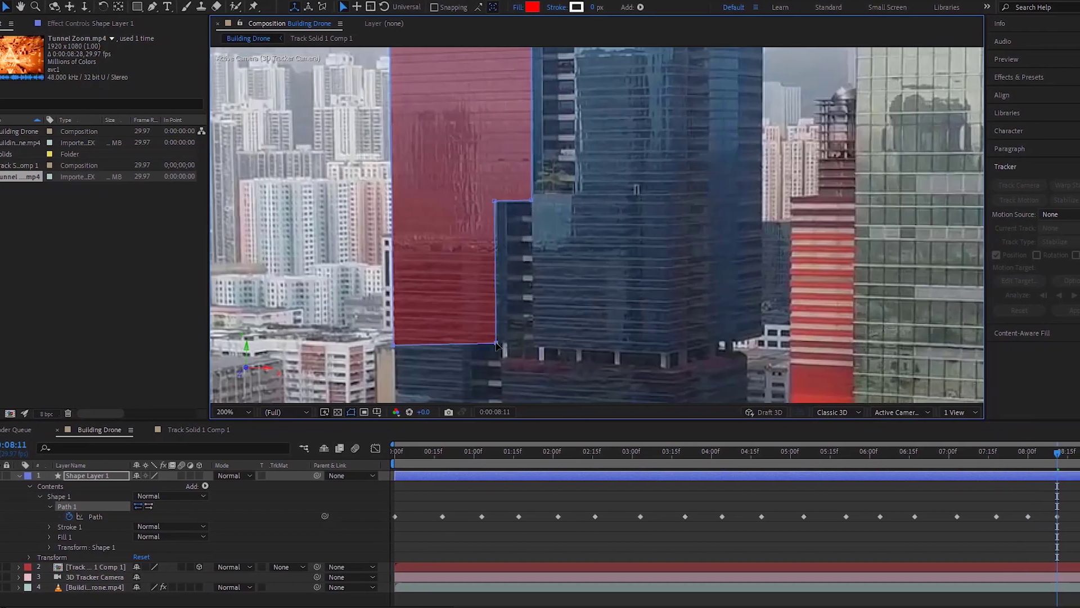
Fit the red path's corners and notch points to the facade at 0:00:08:21 and 0:00:08:26, creating the final path keyframes.
{"action": "left_click_drag", "start_coordinate": [1057, 452], "coordinate": [1079, 452]}
{"action": "left_click_drag", "start_coordinate": [497, 343], "coordinate": [494, 336]}
{"action": "left_click_drag", "start_coordinate": [473, 145], "coordinate": [464, 332]}
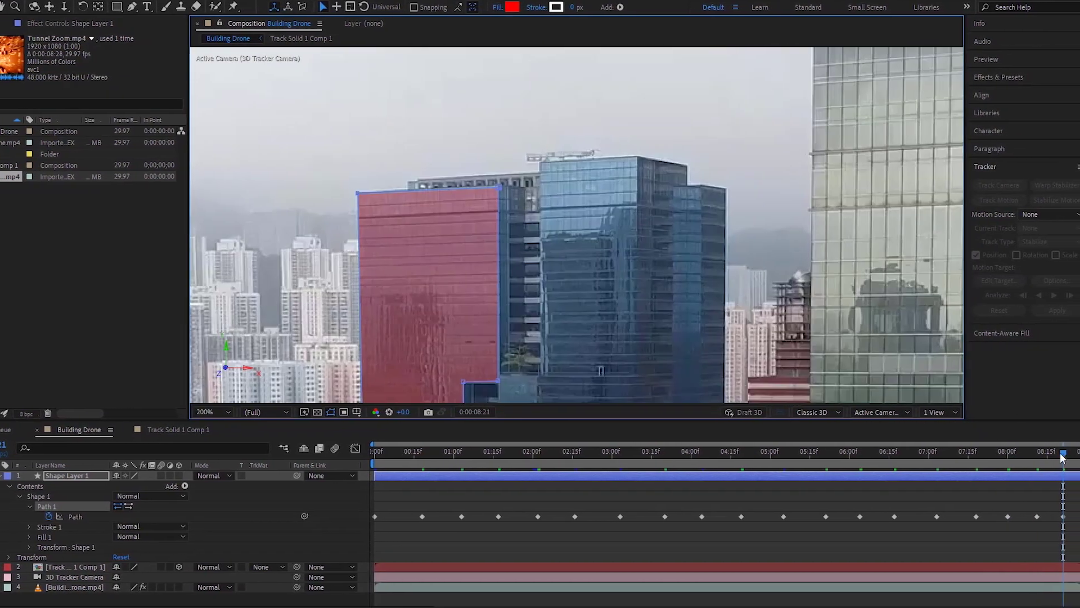
{"action": "left_click_drag", "start_coordinate": [1062, 453], "coordinate": [1076, 453]}
{"action": "left_click_drag", "start_coordinate": [358, 193], "coordinate": [361, 193]}
{"action": "left_click_drag", "start_coordinate": [464, 258], "coordinate": [481, 123]}
{"action": "left_click_drag", "start_coordinate": [381, 381], "coordinate": [384, 380]}
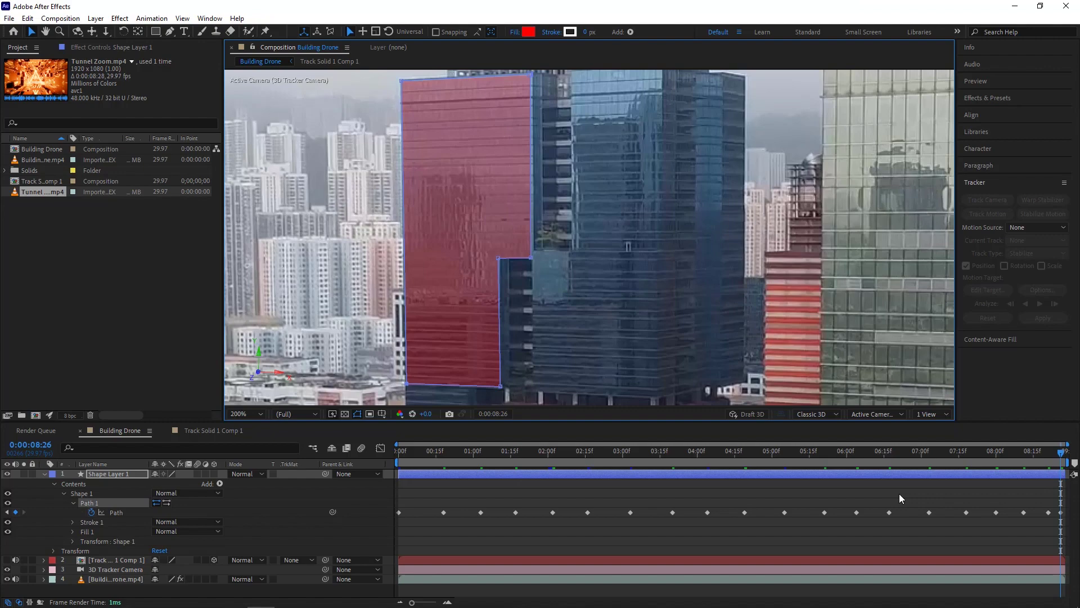
Return to the start of the composition, fit the view up to 100%, and preview how the red shape follows the facade.
{"action": "left_click_drag", "start_coordinate": [414, 452], "coordinate": [387, 463]}
{"action": "left_click", "coordinate": [260, 414]}
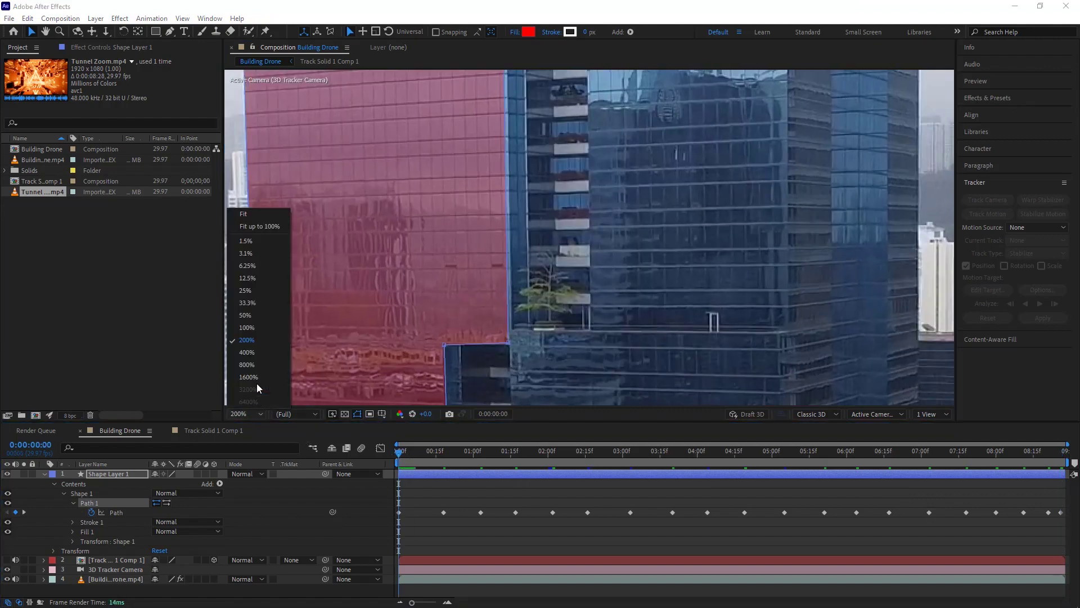
{"action": "left_click", "coordinate": [262, 225]}
{"action": "key", "text": "space"}
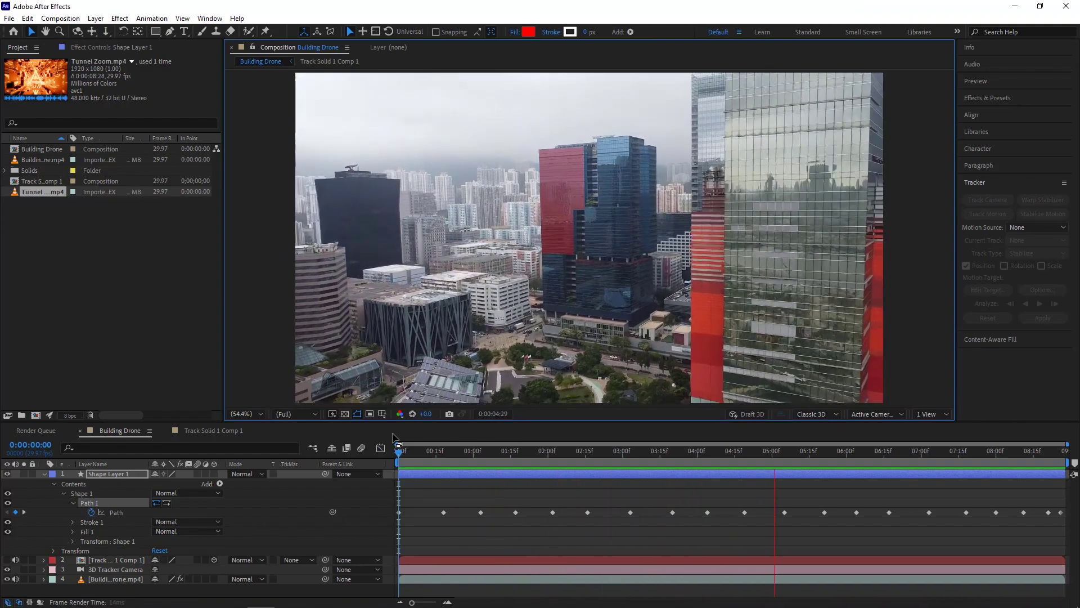
{"action": "key", "text": "space"}
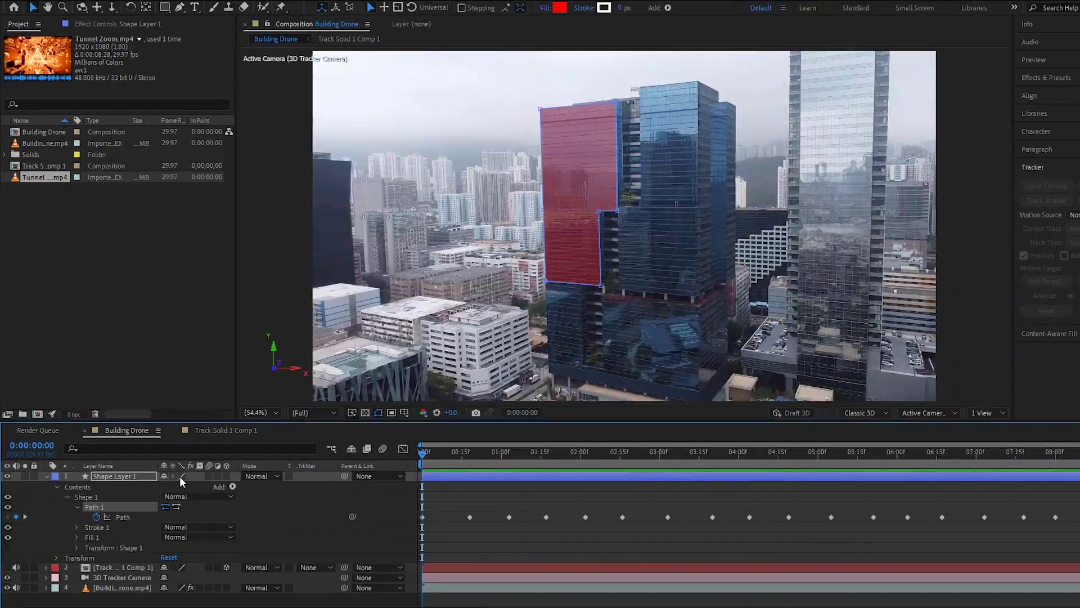
Collapse Shape Layer 1's path properties and raise the layer's opacity to 100%.
{"action": "left_click", "coordinate": [56, 487]}
{"action": "left_click", "coordinate": [46, 476]}
{"action": "left_click", "coordinate": [105, 476]}
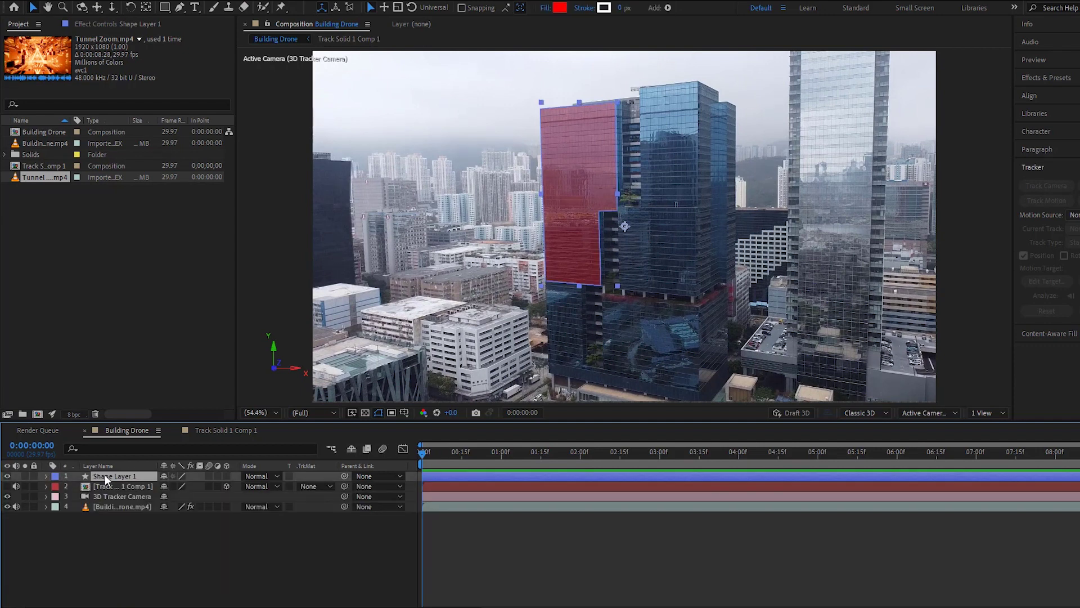
{"action": "key", "text": "t"}
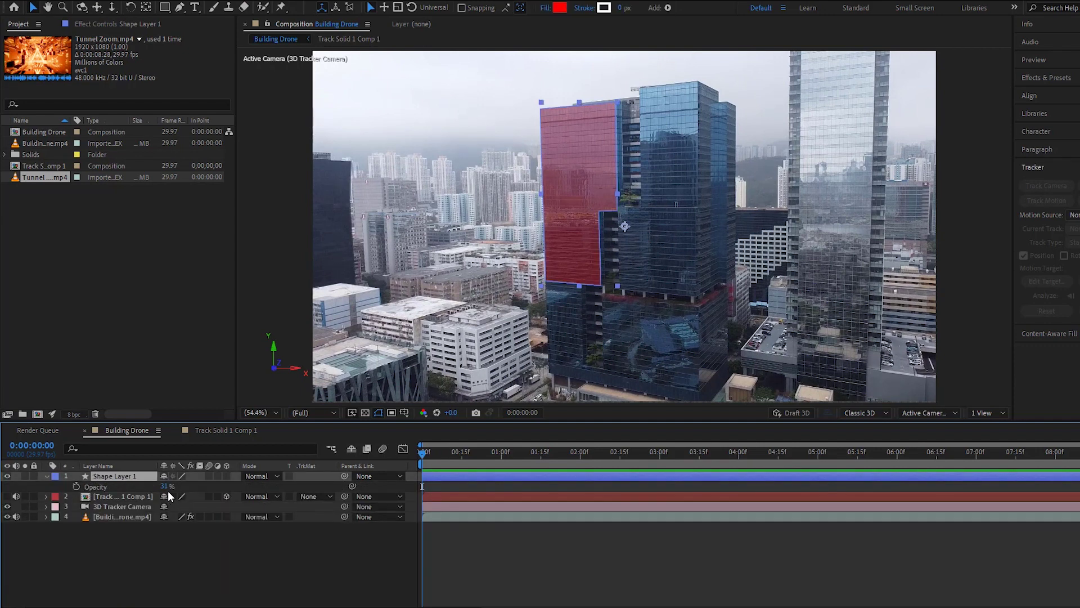
{"action": "left_click_drag", "start_coordinate": [165, 487], "coordinate": [267, 502]}
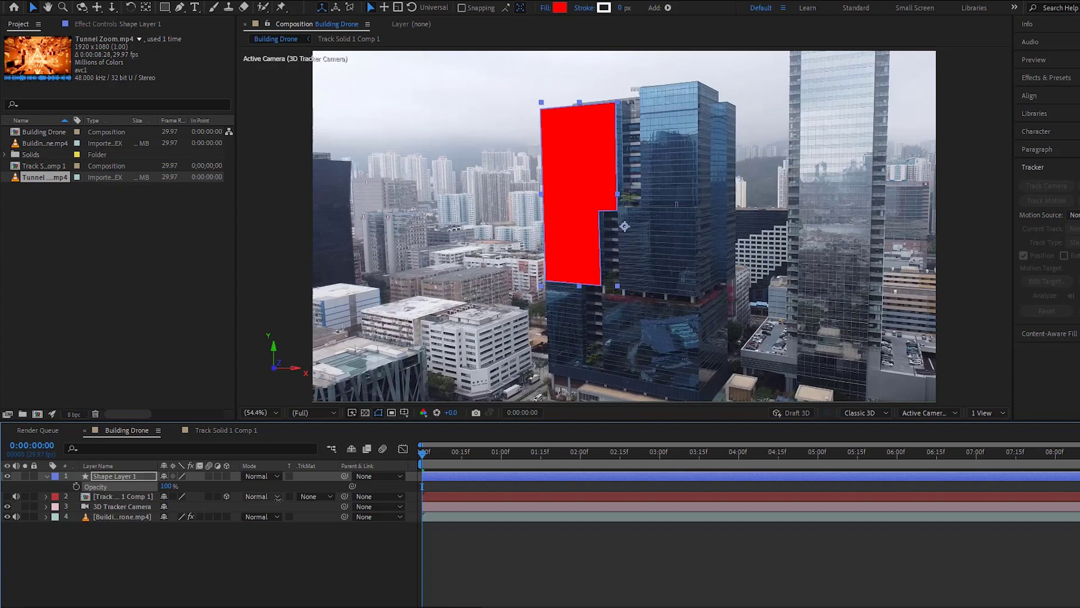
{"action": "key", "text": "t"}
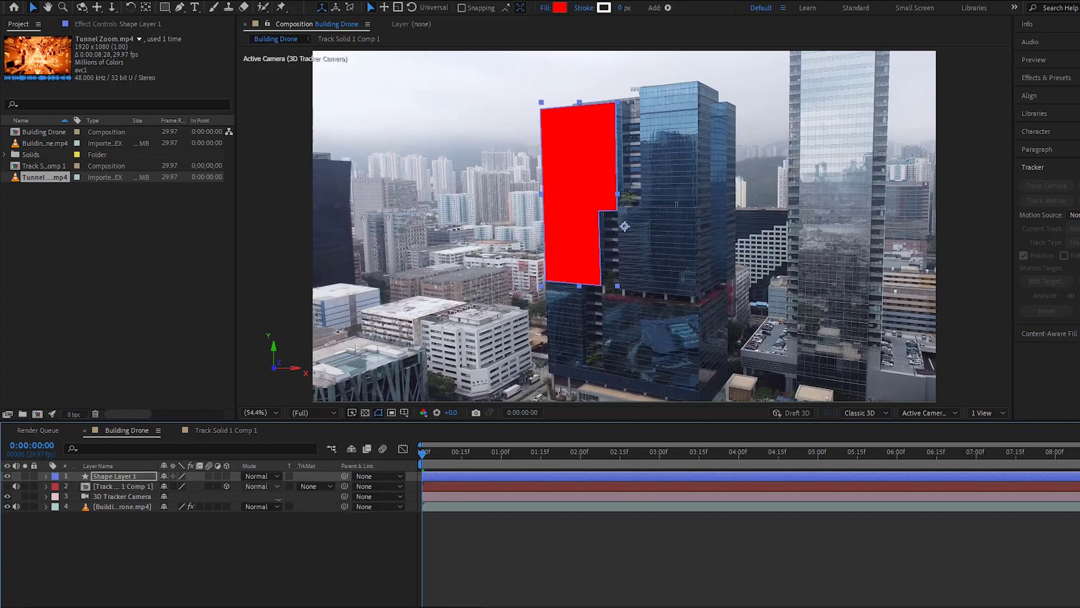
Show Track Solid 1 Comp 1 through an alpha matte of Shape Layer 1 and lower its top edge slightly toward the facade's roofline.
{"action": "left_click", "coordinate": [113, 487]}
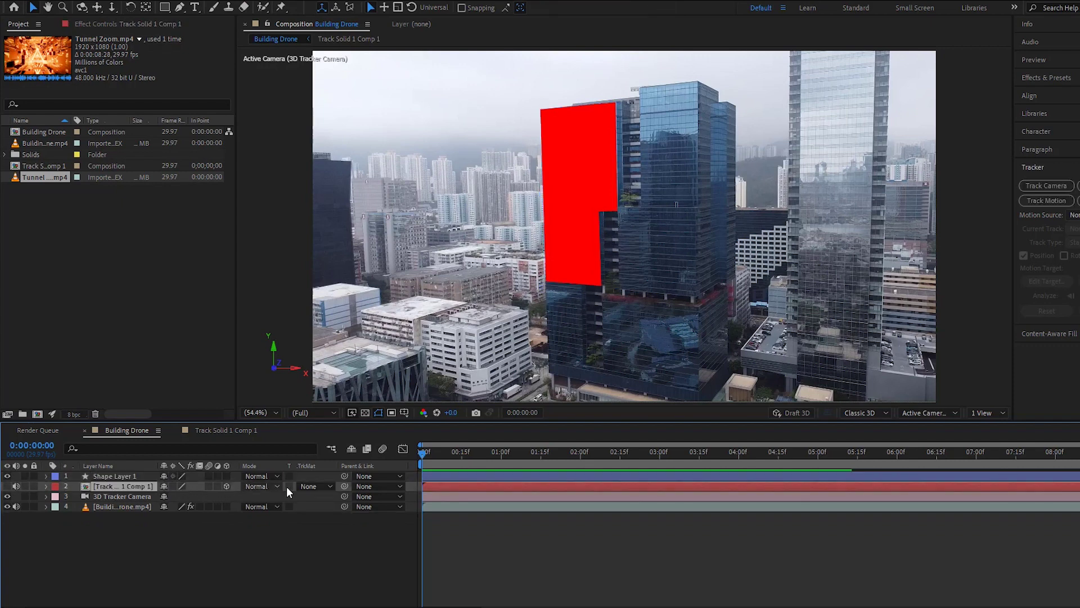
{"action": "left_click", "coordinate": [324, 488]}
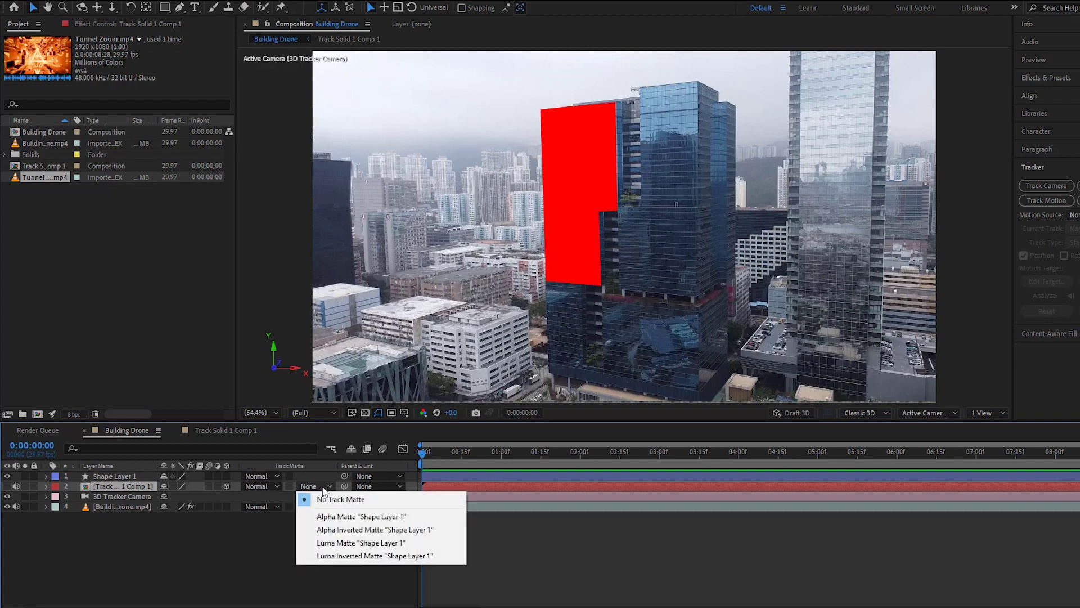
{"action": "left_click", "coordinate": [320, 516]}
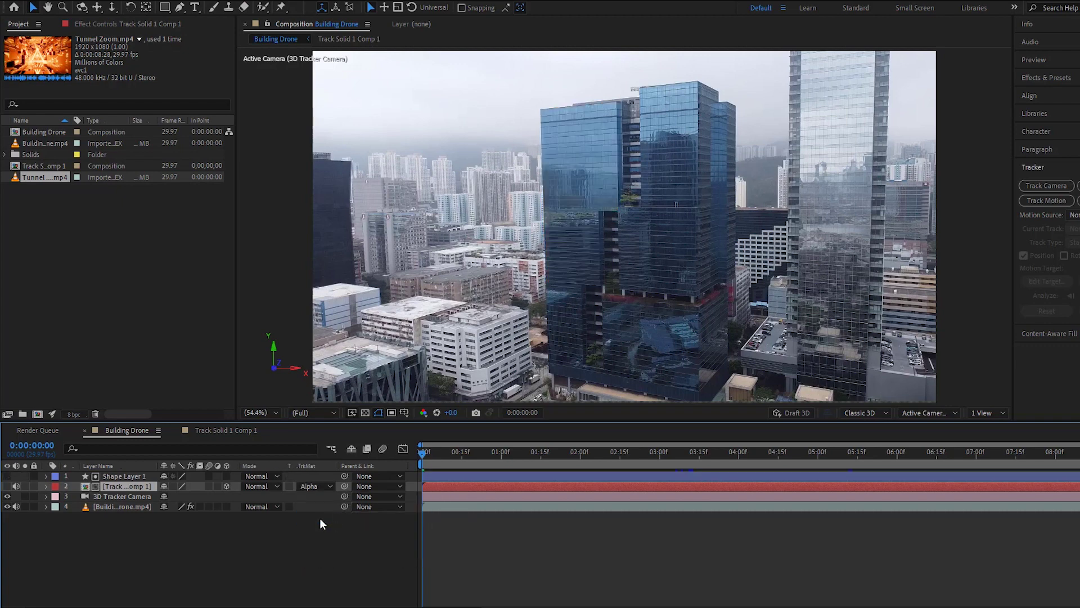
{"action": "left_click", "coordinate": [7, 486]}
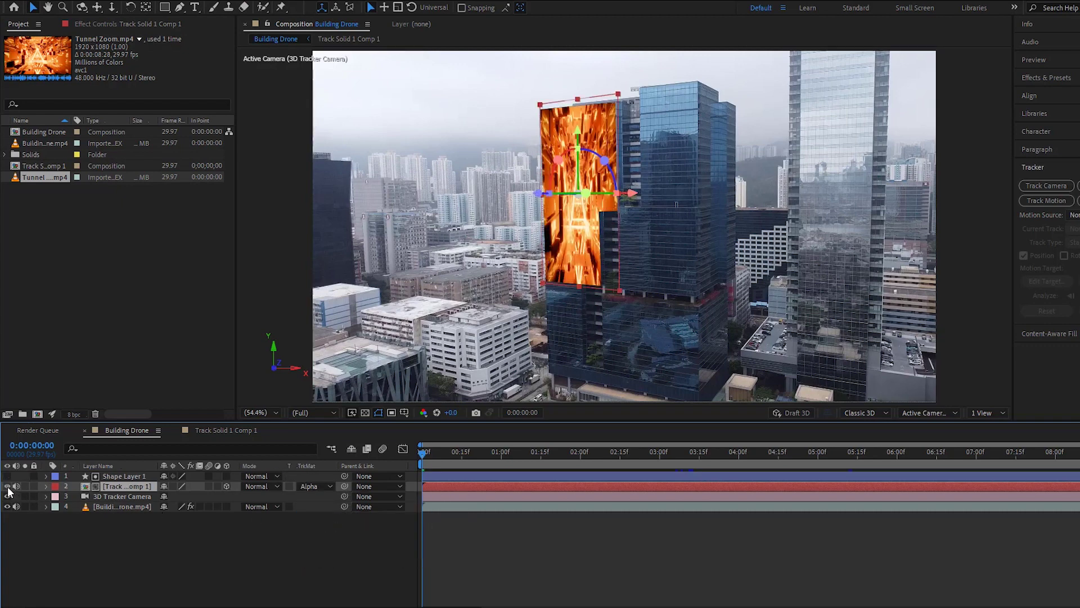
{"action": "left_click", "coordinate": [577, 288]}
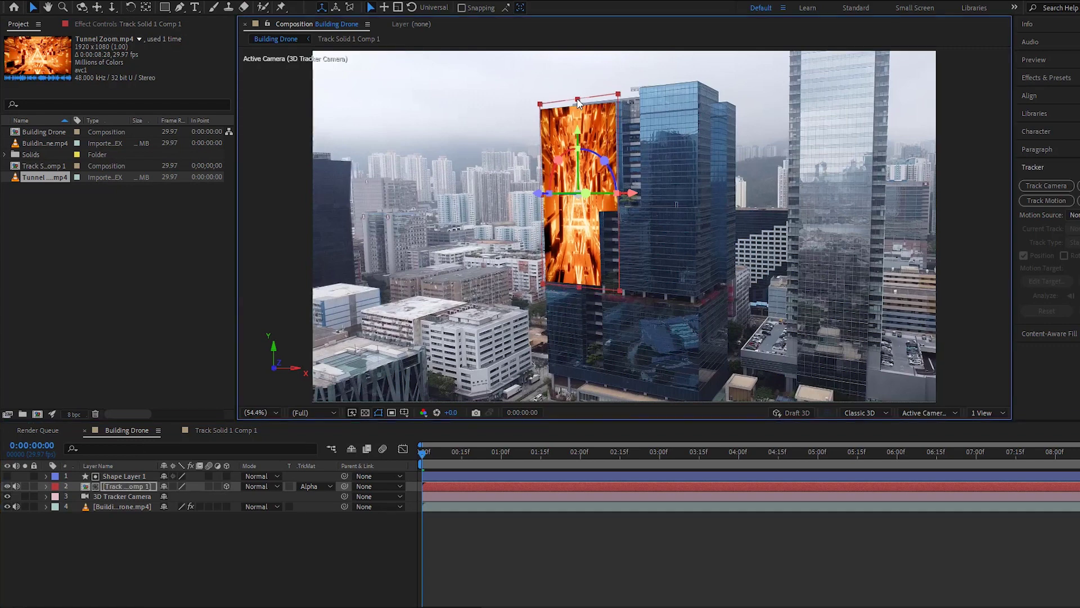
{"action": "left_click_drag", "start_coordinate": [576, 99], "coordinate": [576, 102]}
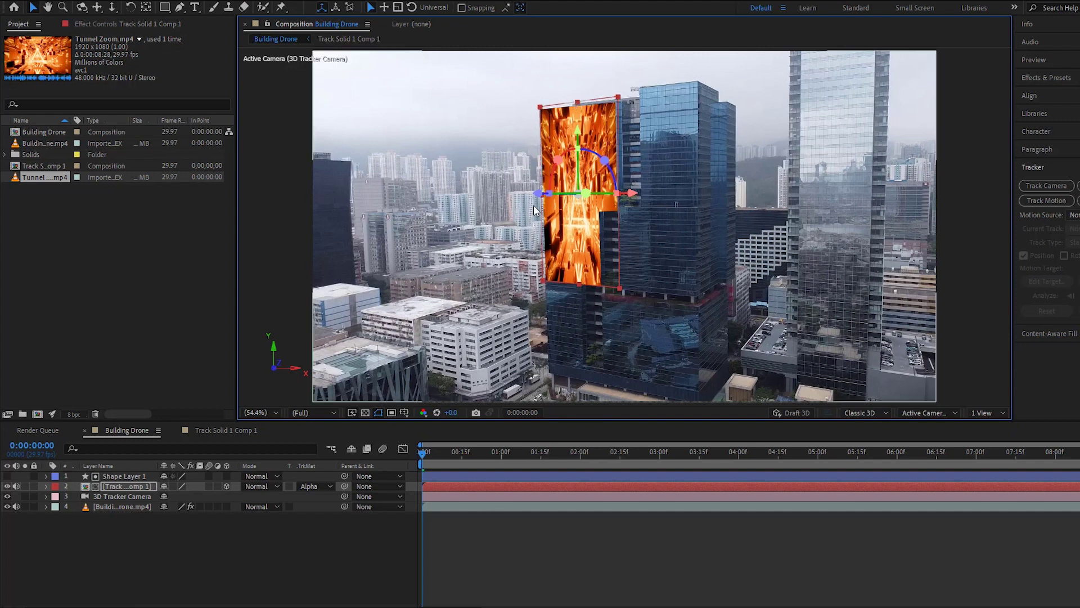
Set Track Solid 1 Comp 1's blending mode to Lighten and preview the composited screen.
{"action": "left_click", "coordinate": [276, 486]}
{"action": "left_click", "coordinate": [275, 485]}
{"action": "left_click", "coordinate": [275, 486]}
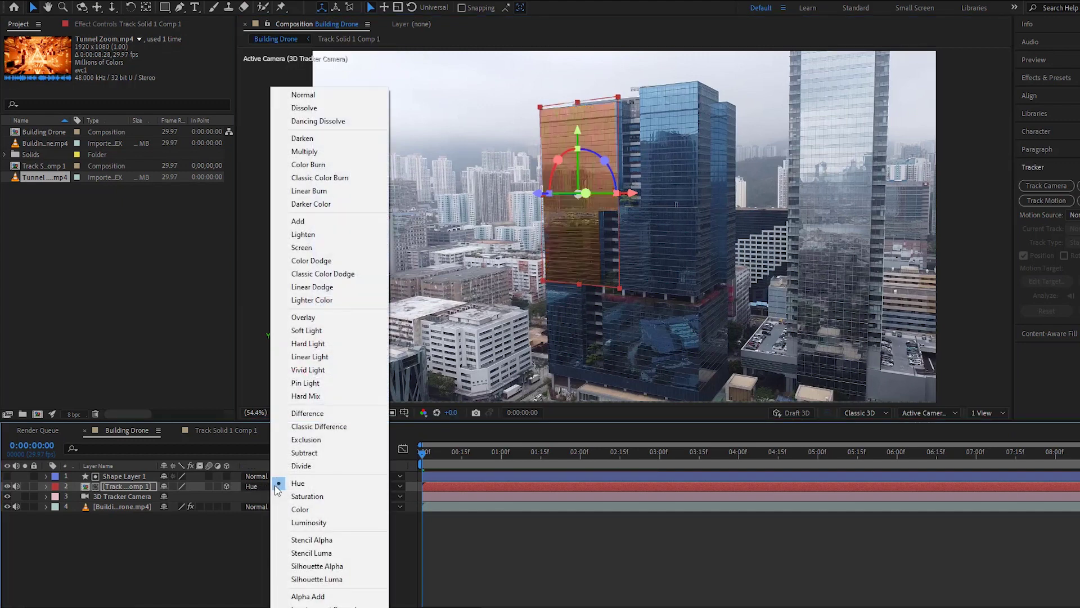
{"action": "left_click", "coordinate": [303, 234]}
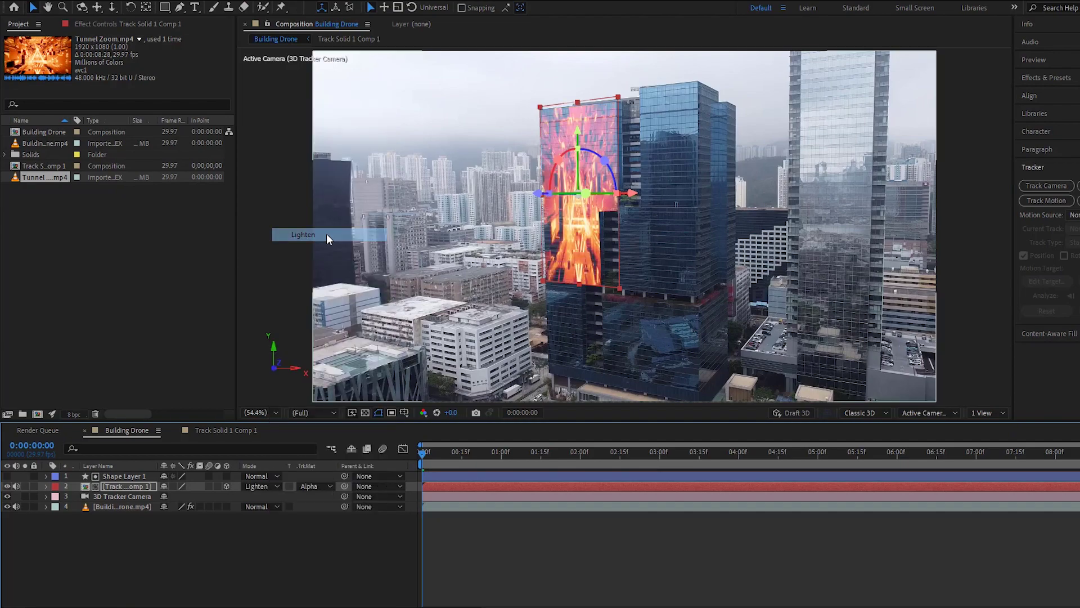
{"action": "key", "text": "space"}
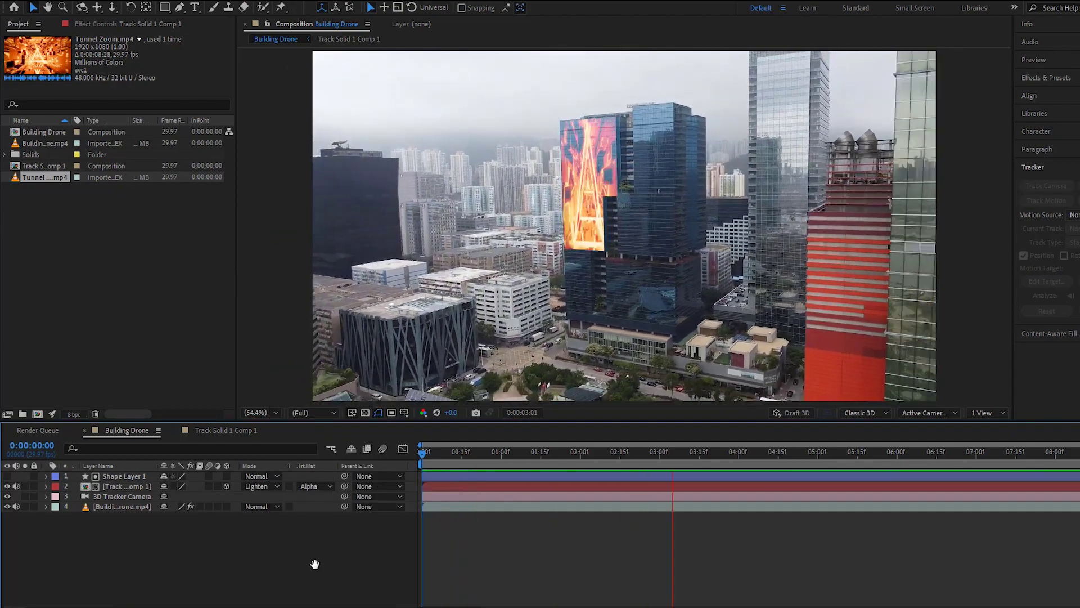
{"action": "key", "text": "space"}
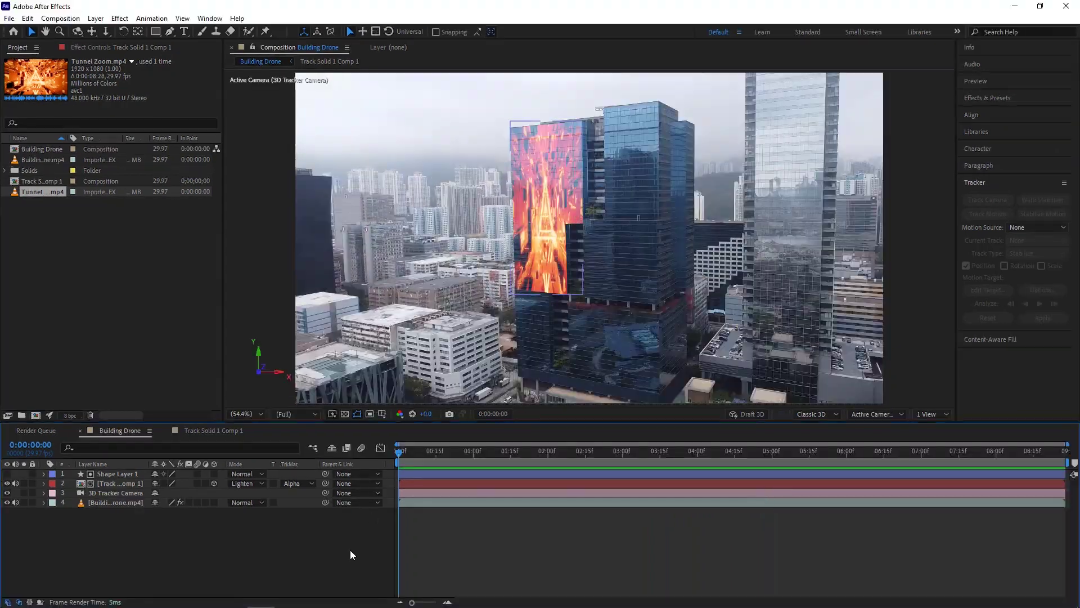
Create a solid from the 3D Camera Tracker points on the tower's taller front face and reshape it into a tall rectangle covering the upper facade.
{"action": "left_click", "coordinate": [44, 502]}
{"action": "left_click", "coordinate": [54, 513]}
{"action": "left_click", "coordinate": [90, 522]}
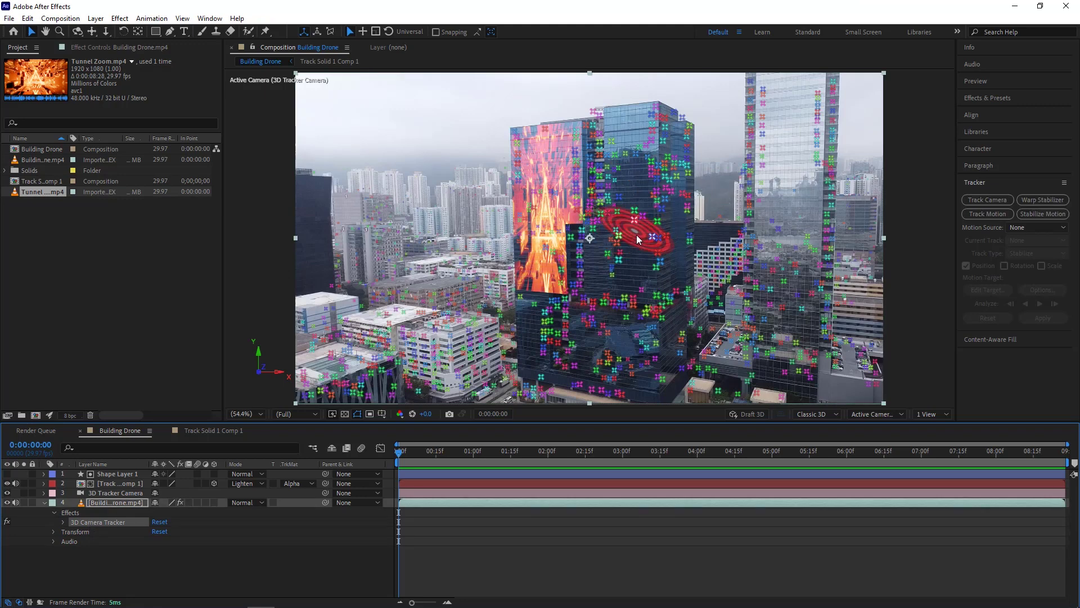
{"action": "right_click", "coordinate": [638, 241]}
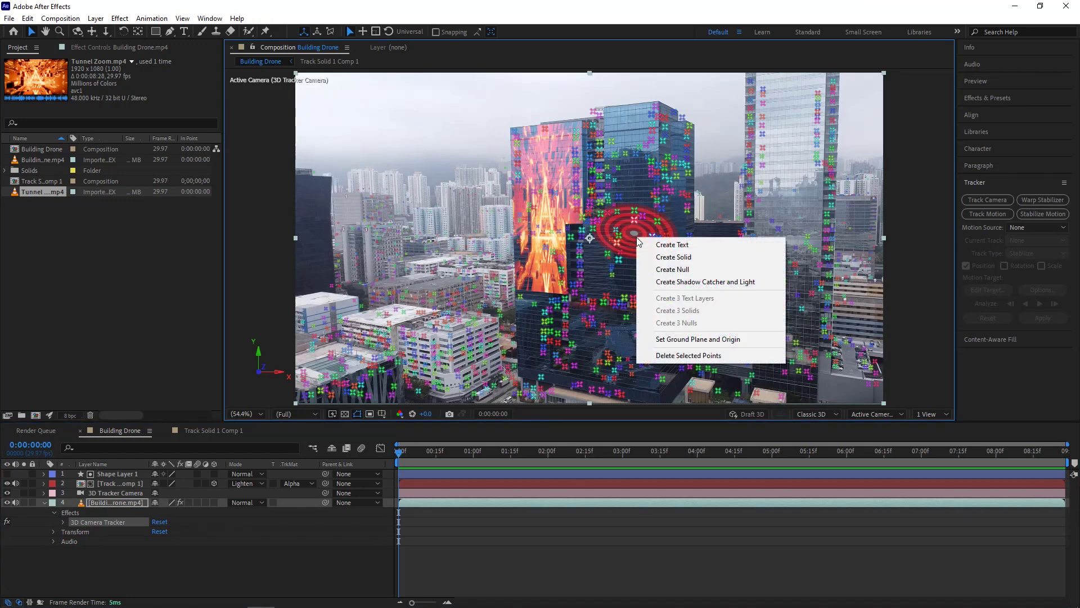
{"action": "left_click", "coordinate": [674, 260]}
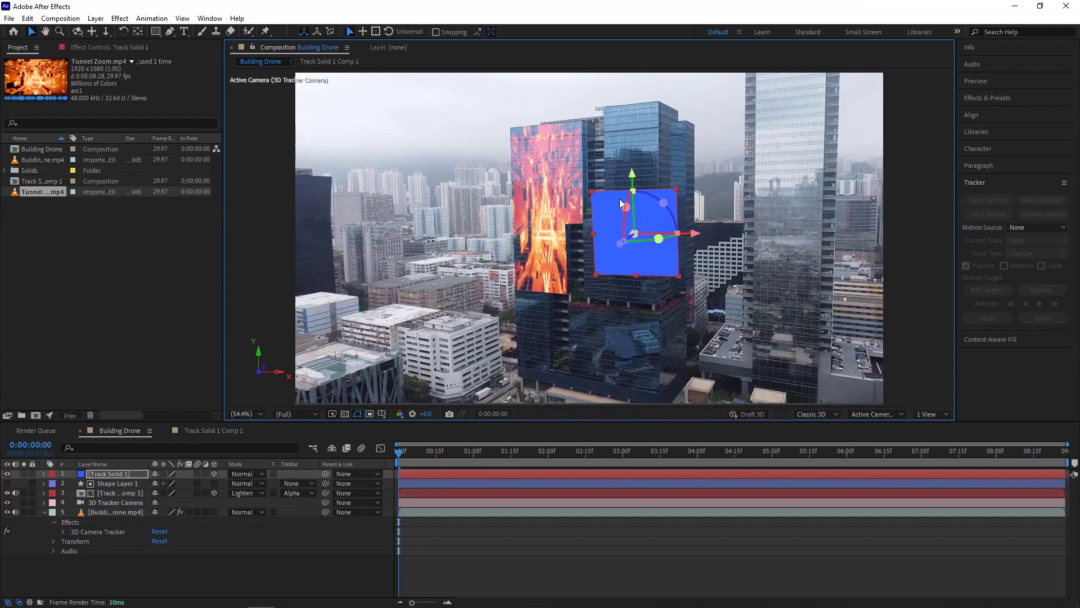
{"action": "left_click_drag", "start_coordinate": [672, 189], "coordinate": [633, 115]}
{"action": "left_click_drag", "start_coordinate": [650, 179], "coordinate": [640, 179]}
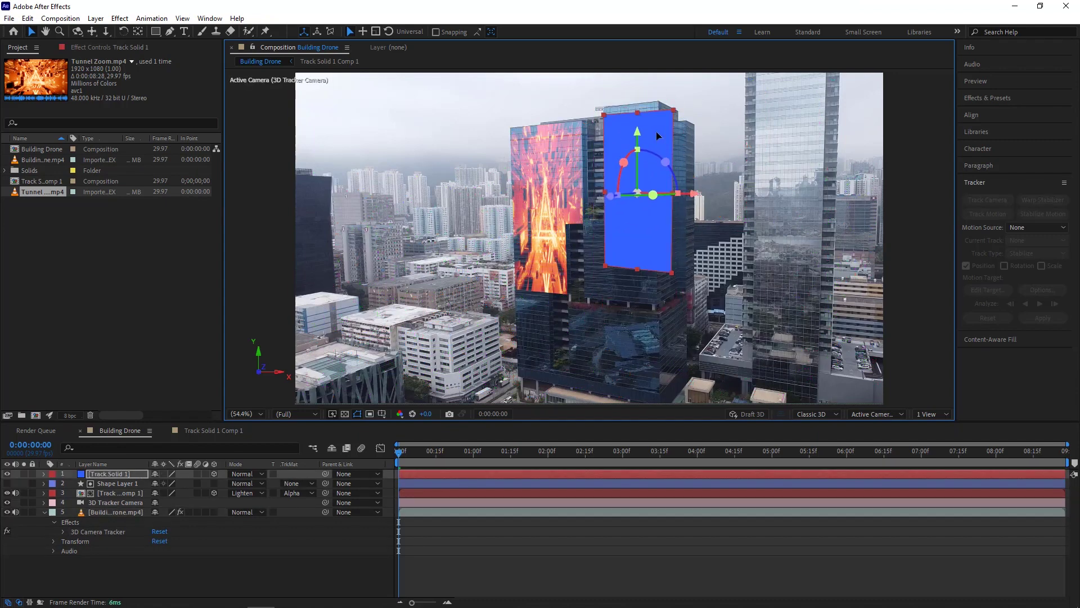
Pre-compose the new track solid, place Tunnel Zoom.mp4 inside Track Solid 1 Comp 2, and return to the Building Drone composition.
{"action": "right_click", "coordinate": [121, 474]}
{"action": "left_click", "coordinate": [127, 378]}
{"action": "left_click", "coordinate": [554, 381]}
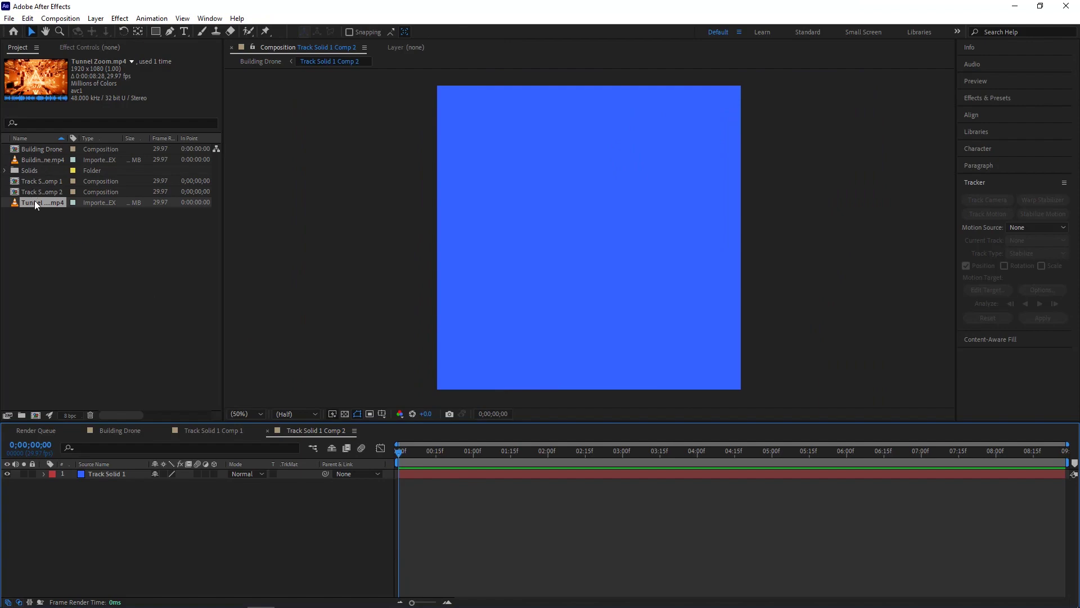
{"action": "left_click_drag", "start_coordinate": [35, 200], "coordinate": [166, 490]}
{"action": "left_click", "coordinate": [116, 430]}
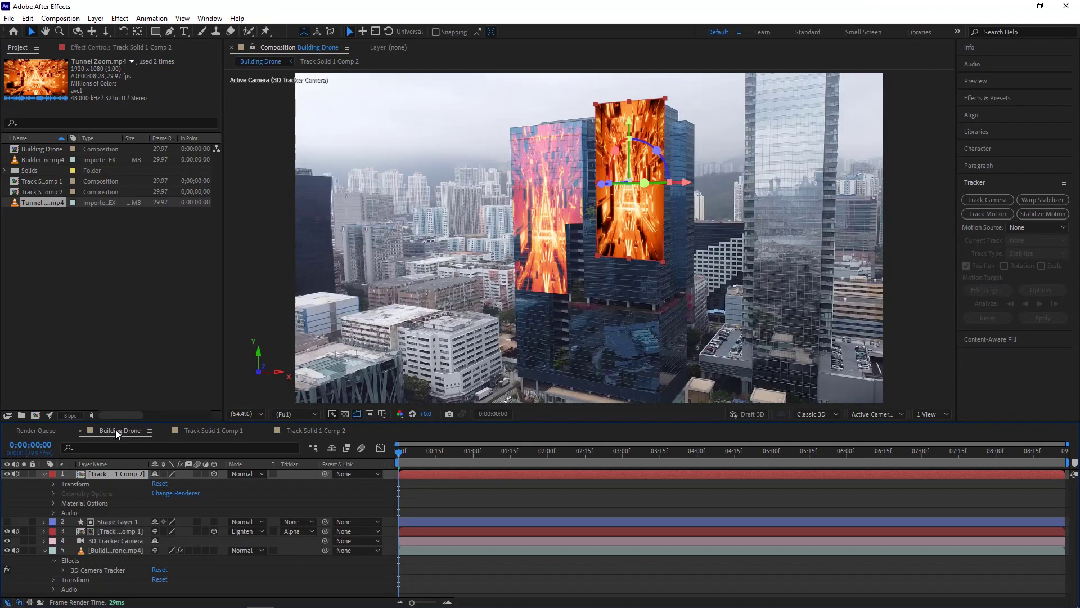
Nudge the second video screen on the facade and draw a four-cornered red shape with the Pen tool over the upper part of that face.
{"action": "left_click_drag", "start_coordinate": [633, 180], "coordinate": [633, 186]}
{"action": "left_click", "coordinate": [605, 107]}
{"action": "left_click", "coordinate": [606, 217]}
{"action": "left_click", "coordinate": [656, 219]}
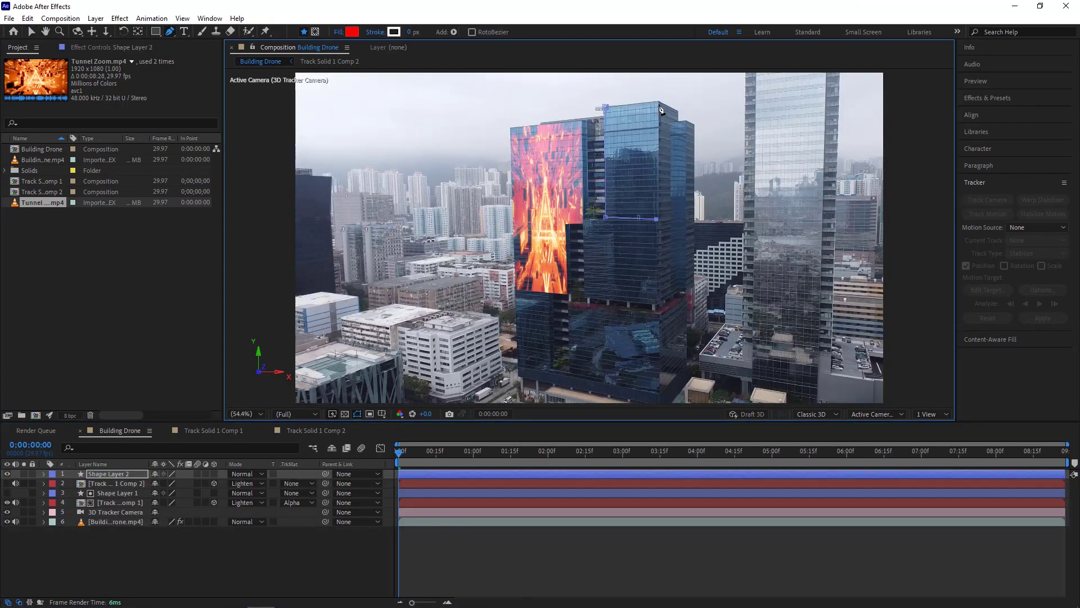
{"action": "left_click", "coordinate": [658, 103]}
{"action": "key", "text": "v"}
Set Track Solid 1 Comp 2's track matte to Alpha Matte "Shape Layer 2".
{"action": "left_click", "coordinate": [296, 484]}
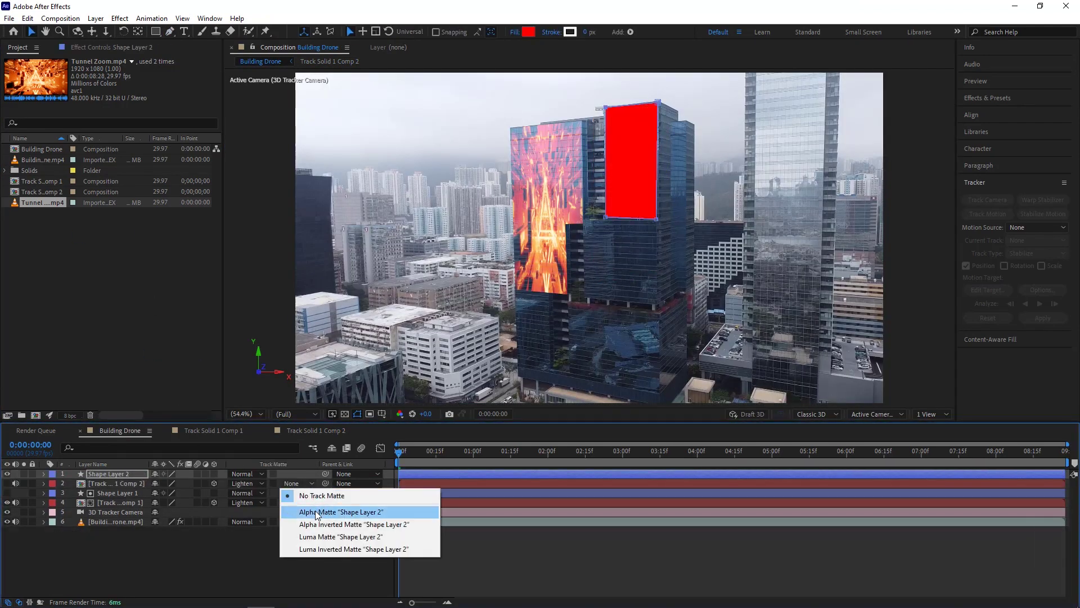